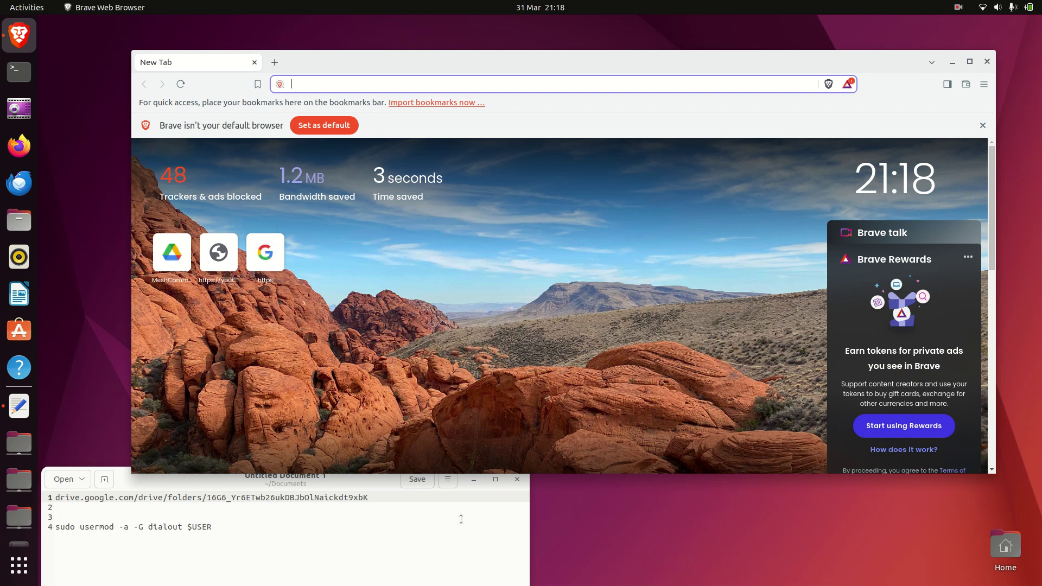
- Copy the Google Drive folder link from line 1 of the Text Editor notes
drag(606, 64, 564, 50)
click(383, 495)
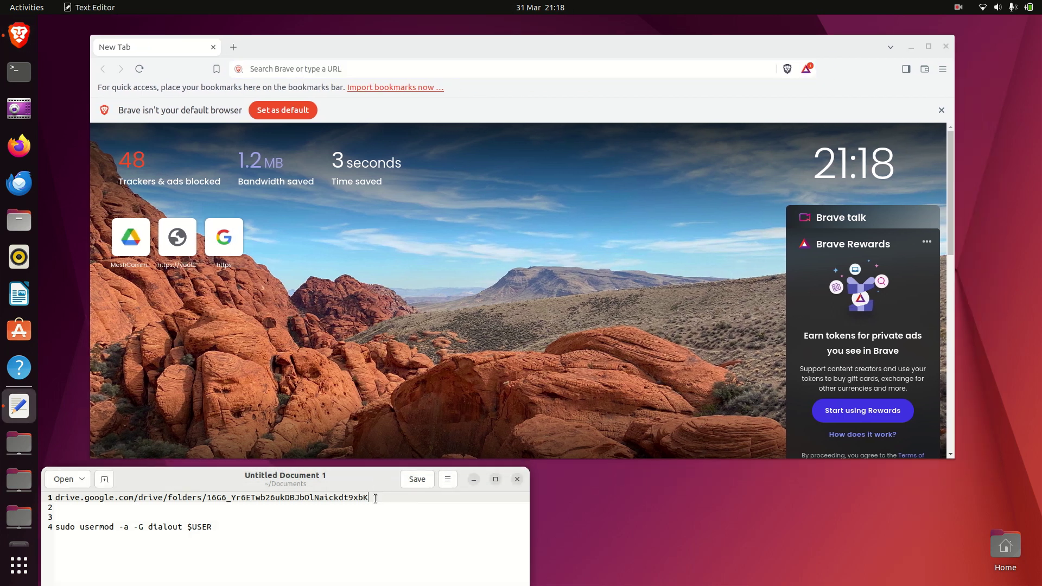
drag(368, 496, 56, 497)
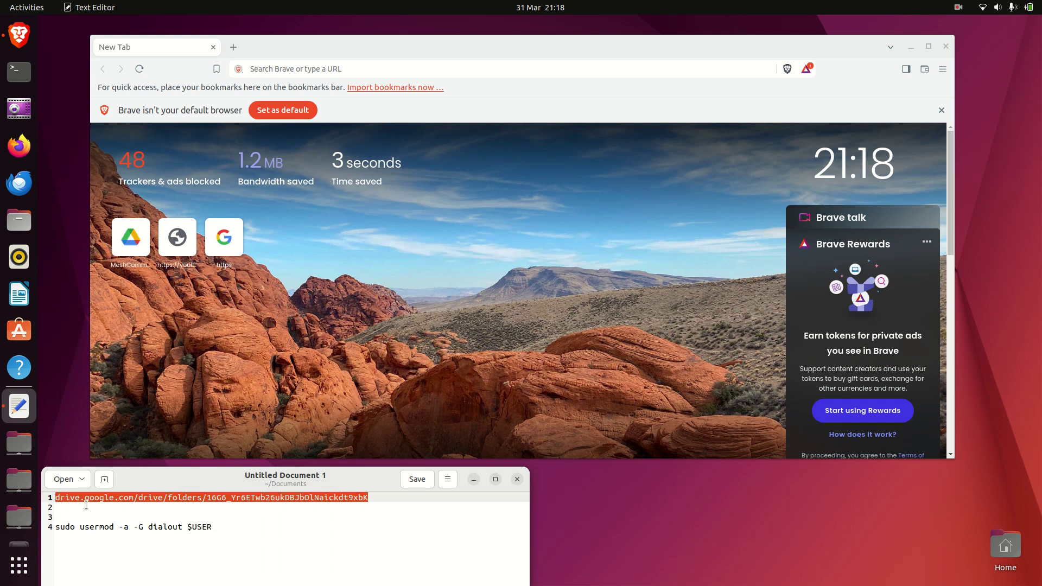
right_click(93, 500)
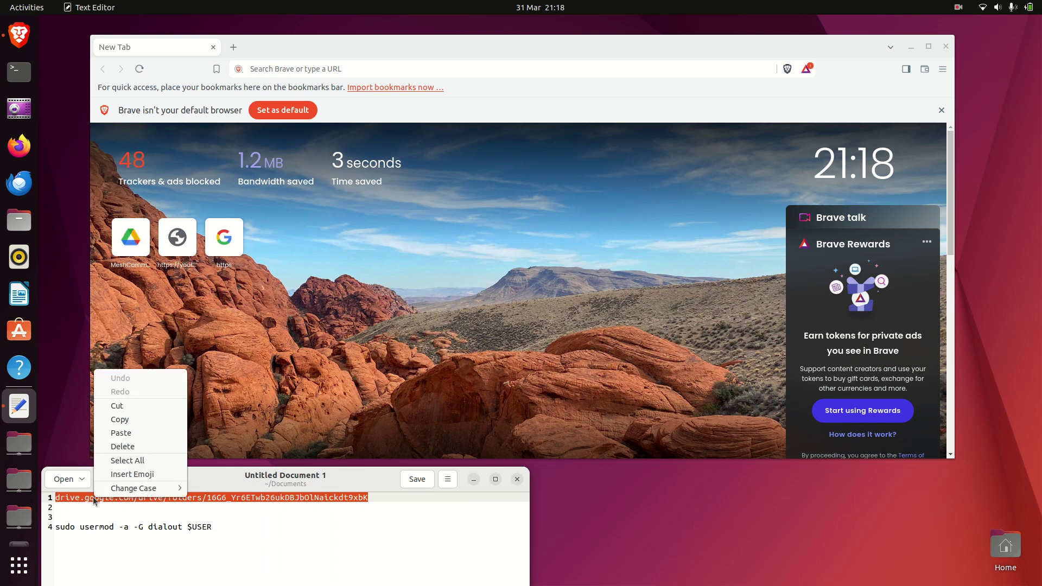
click(119, 419)
- Paste the link into Brave's address bar and load the shared MeshCommander Drive folder
click(434, 72)
right_click(434, 73)
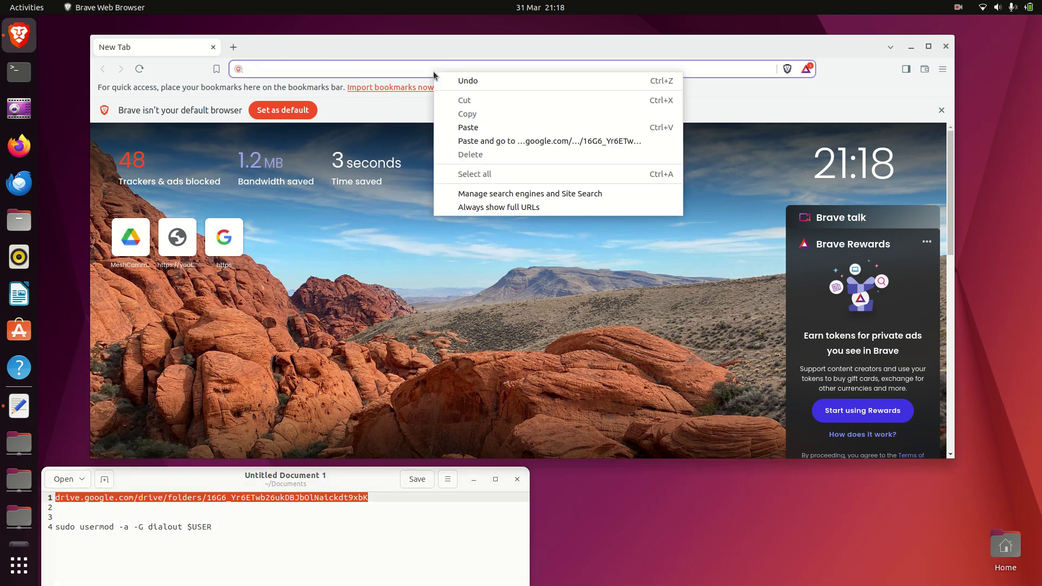
click(525, 142)
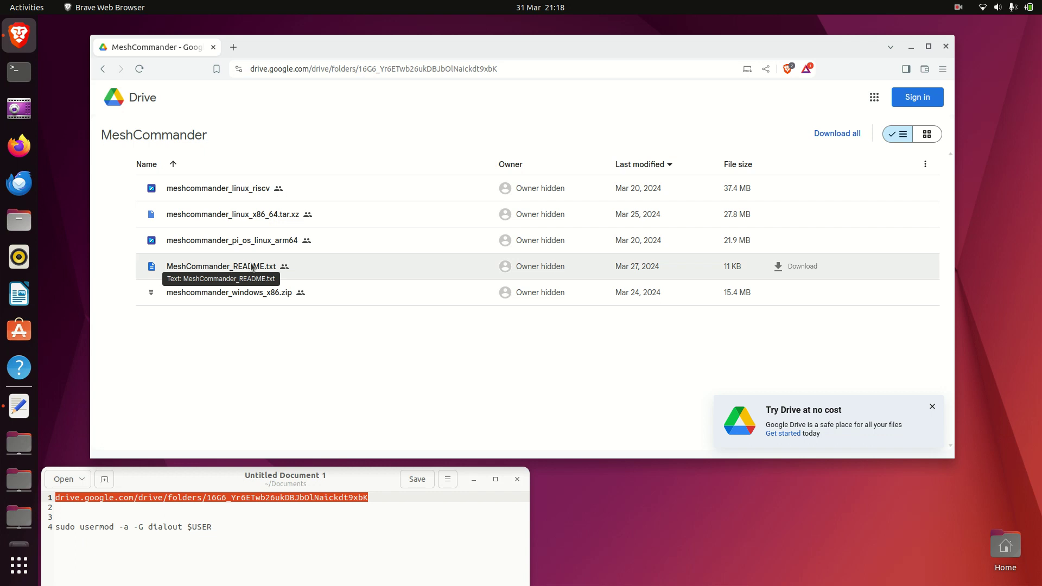
mouse_move(326, 214)
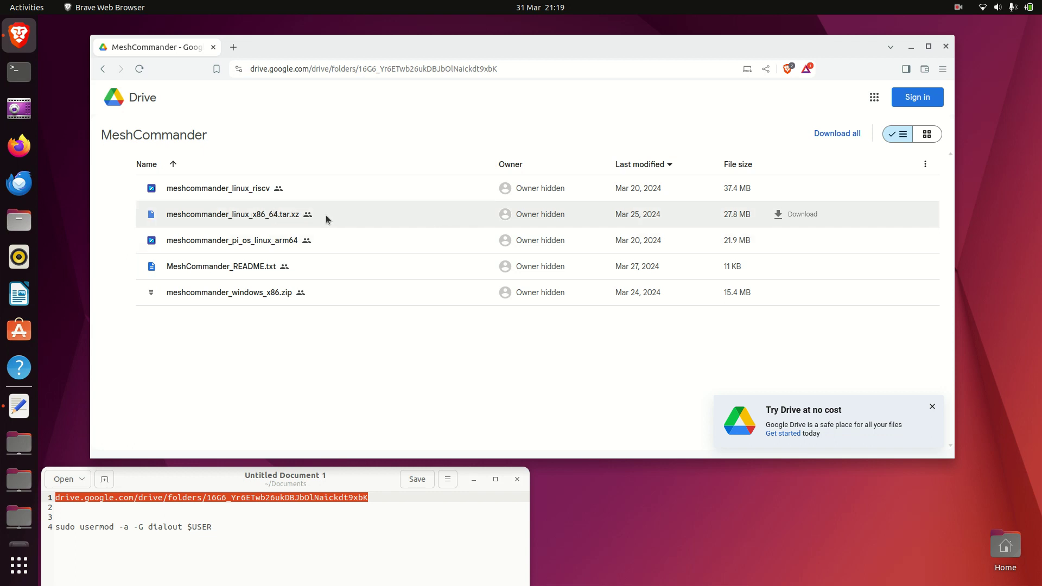
- Download meshcommander_linux_x86_64.tar.xz from the shared Drive folder
click(802, 216)
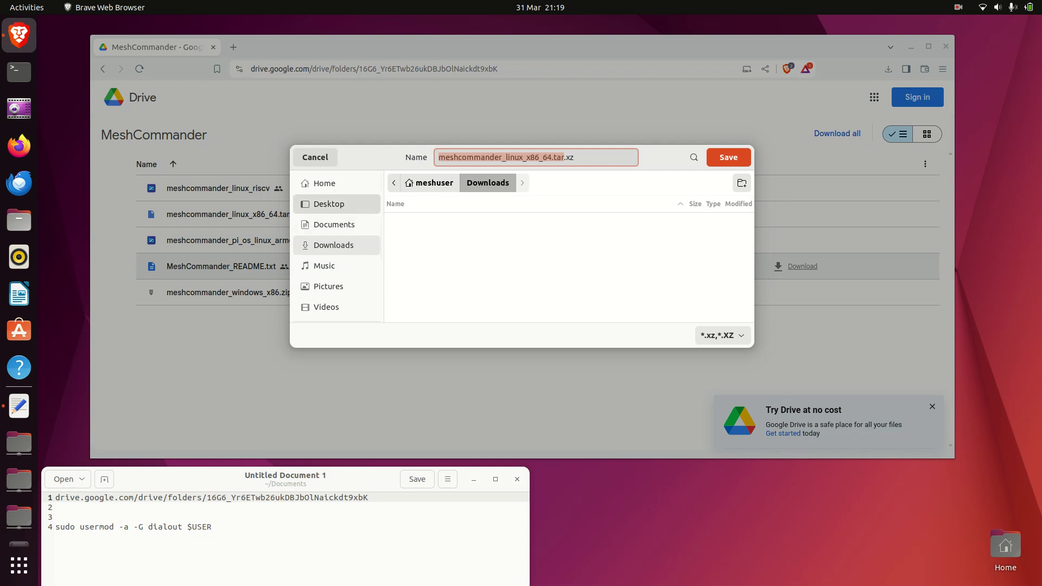
- Save the Linux x86_64 archive into a newly created Desktop folder named MeshCommander
click(344, 209)
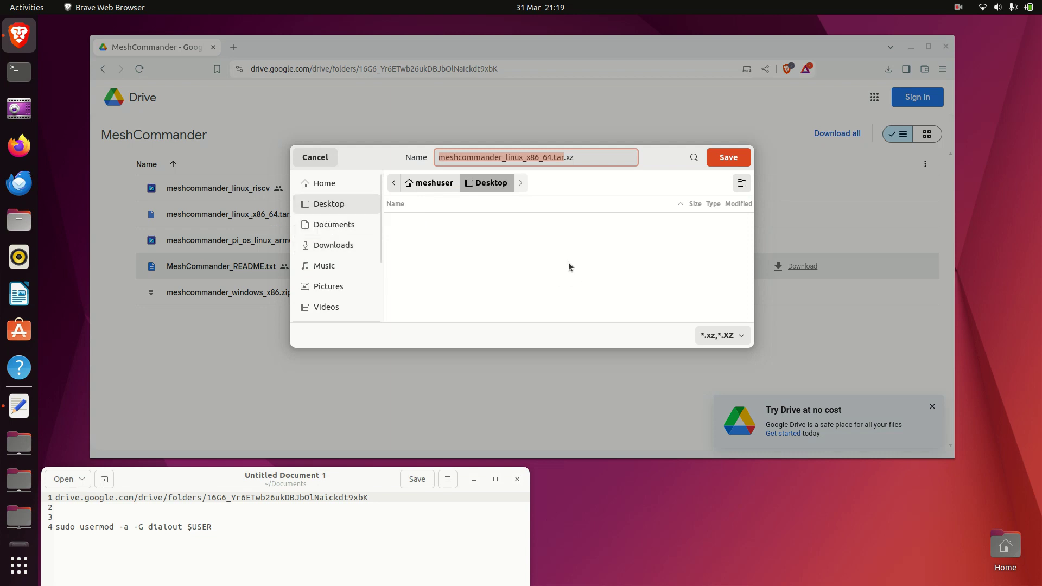
click(742, 183)
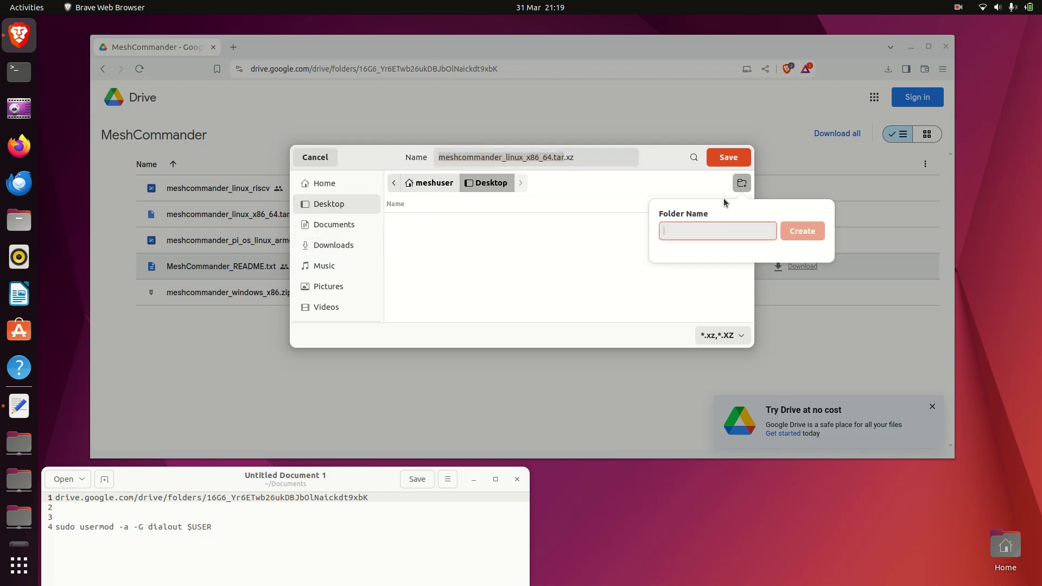
text(M)
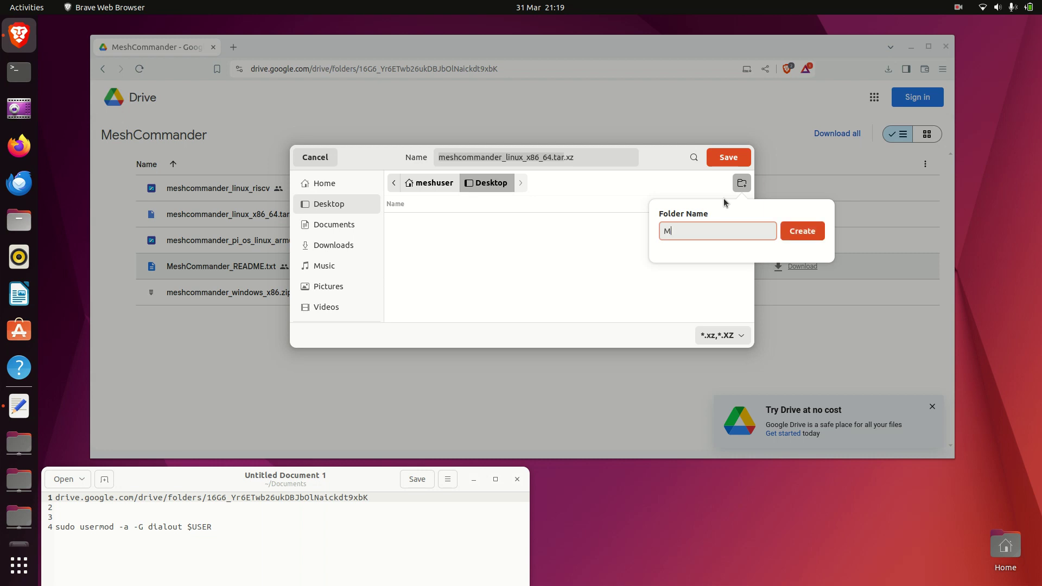
text(esh)
text(Commander)
key(Return)
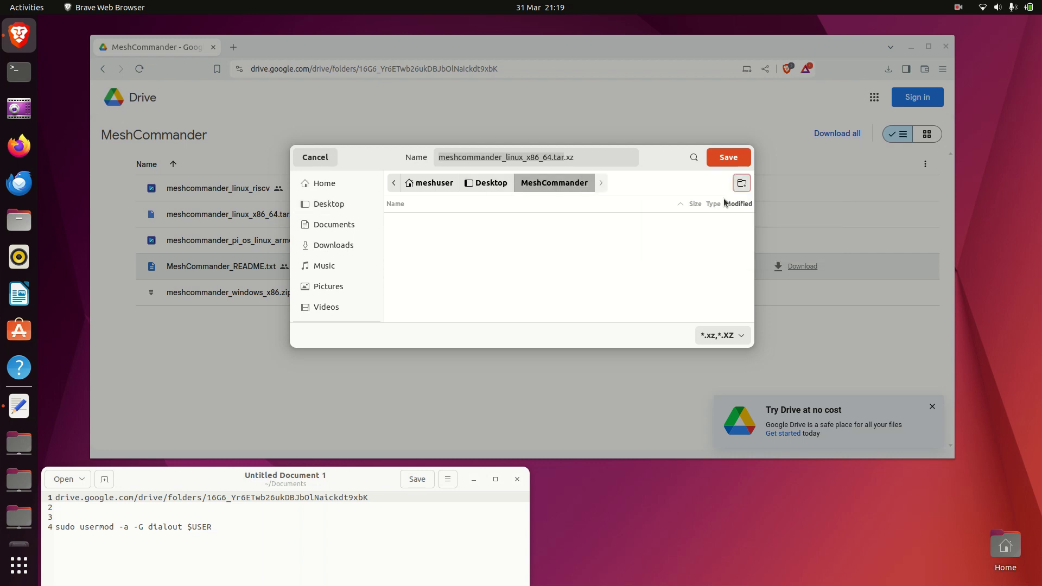
click(728, 158)
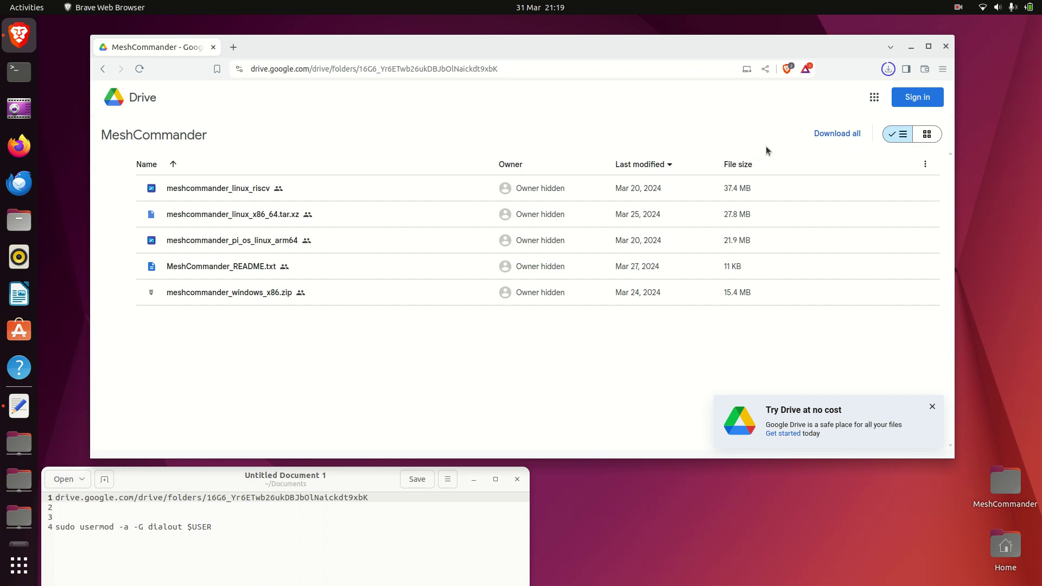
- Extract meshcommander_linux_x86_64.tar.xz in the MeshCommander folder, then delete the archive
click(1002, 479)
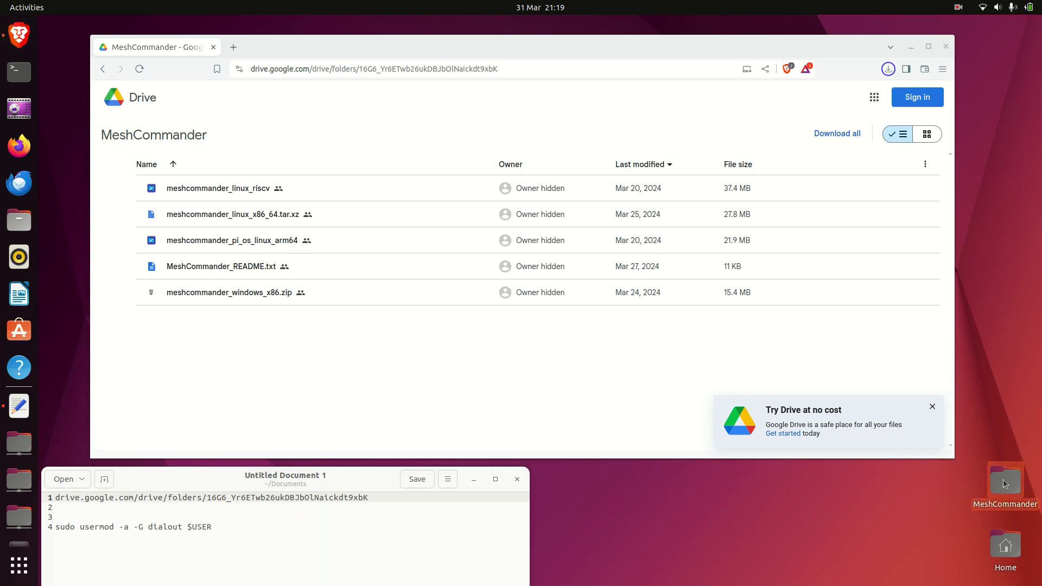
double_click(1006, 484)
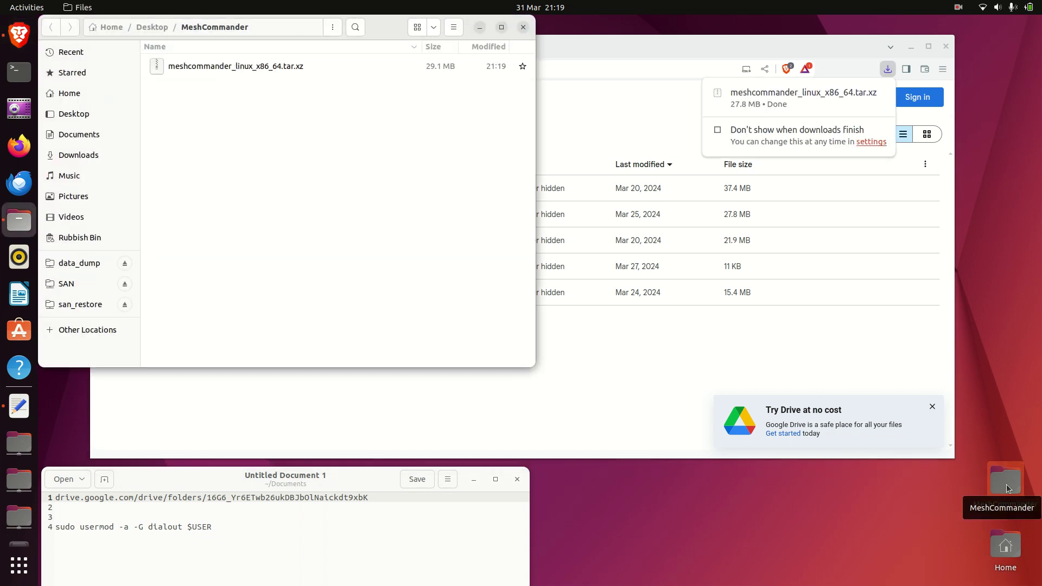
click(288, 65)
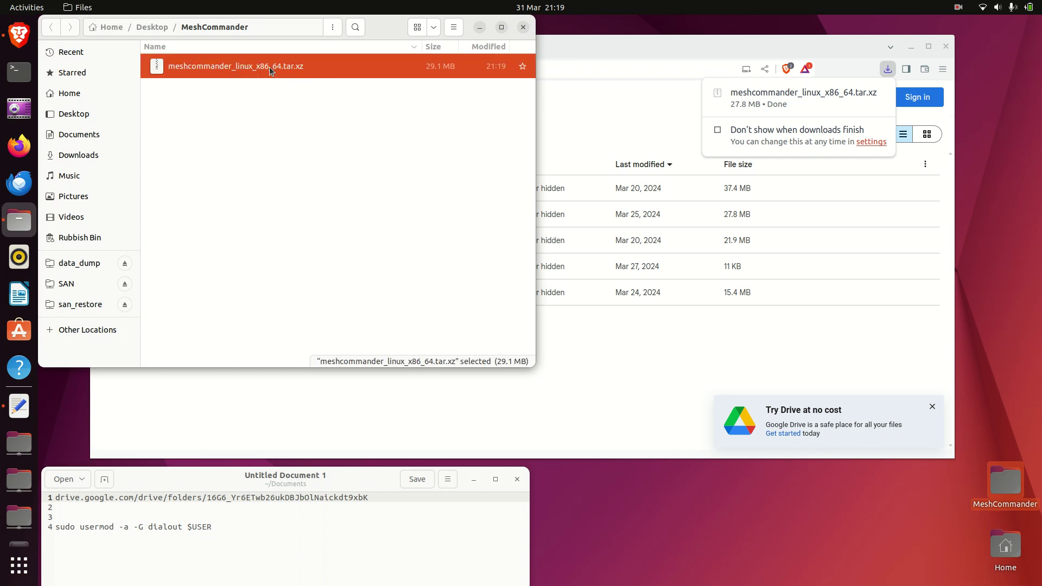
right_click(270, 67)
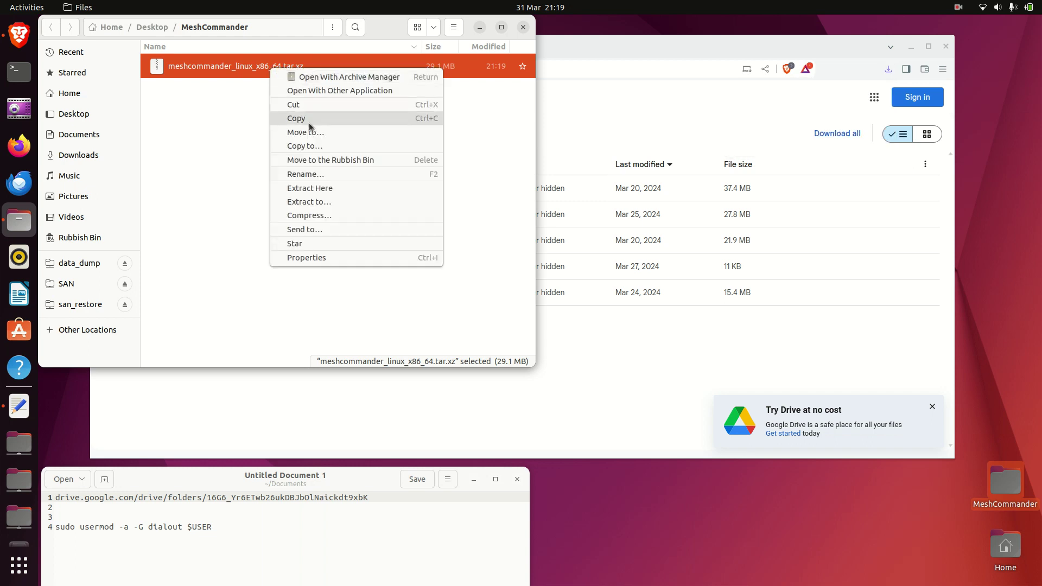
click(342, 186)
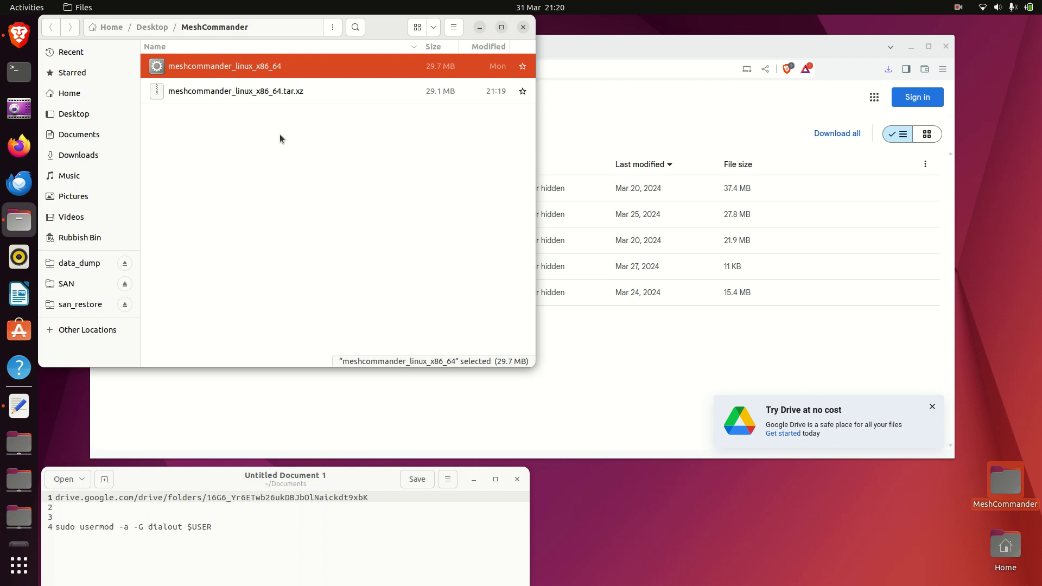
key(Down)
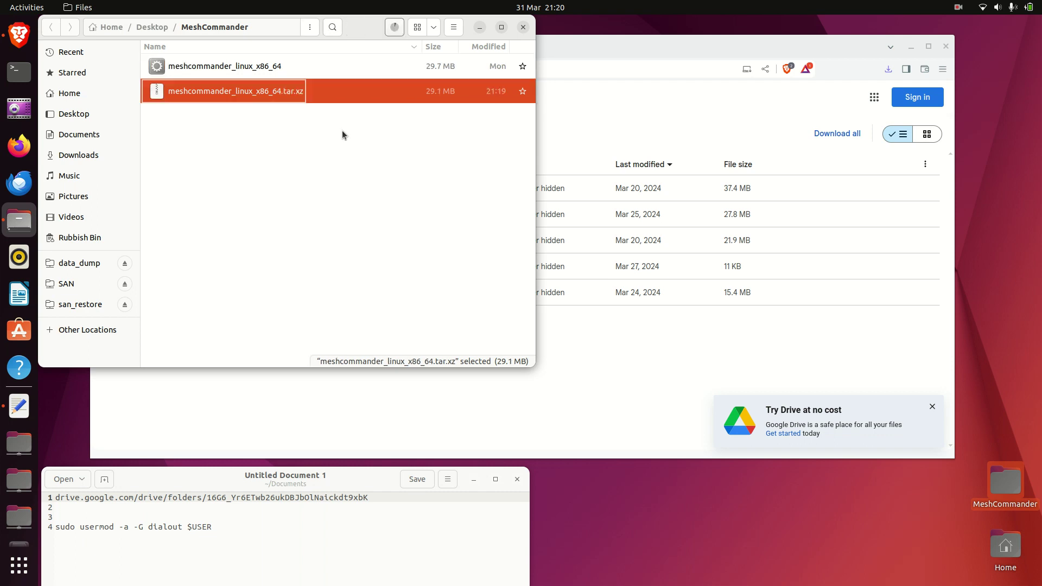
key(Delete)
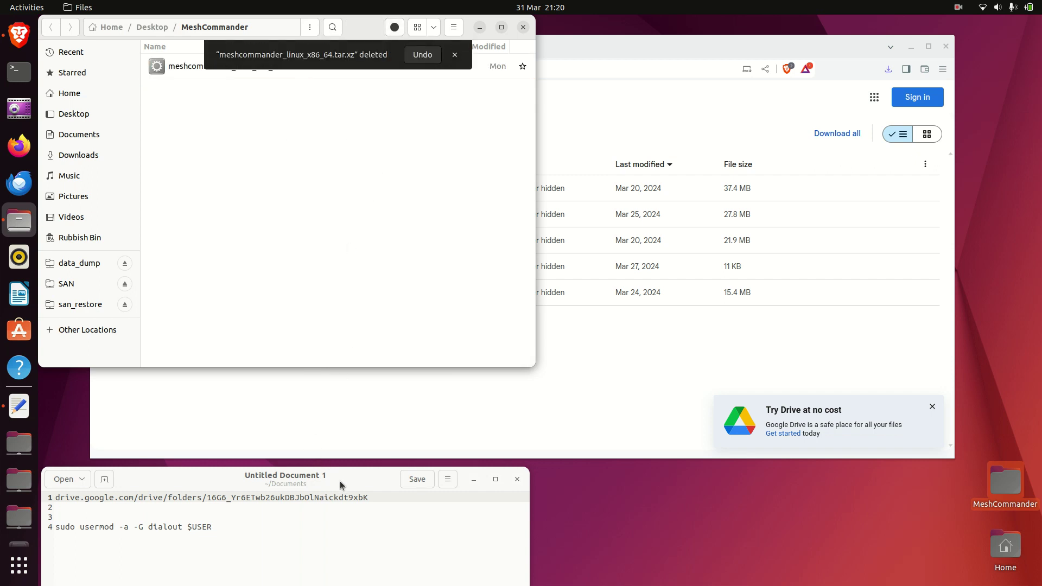
- Select the sudo usermod dialout command on line 4 and start a new terminal
mouse_move(349, 480)
mouse_down()
mouse_move(360, 426)
mouse_move(361, 462)
mouse_up()
drag(227, 506, 64, 510)
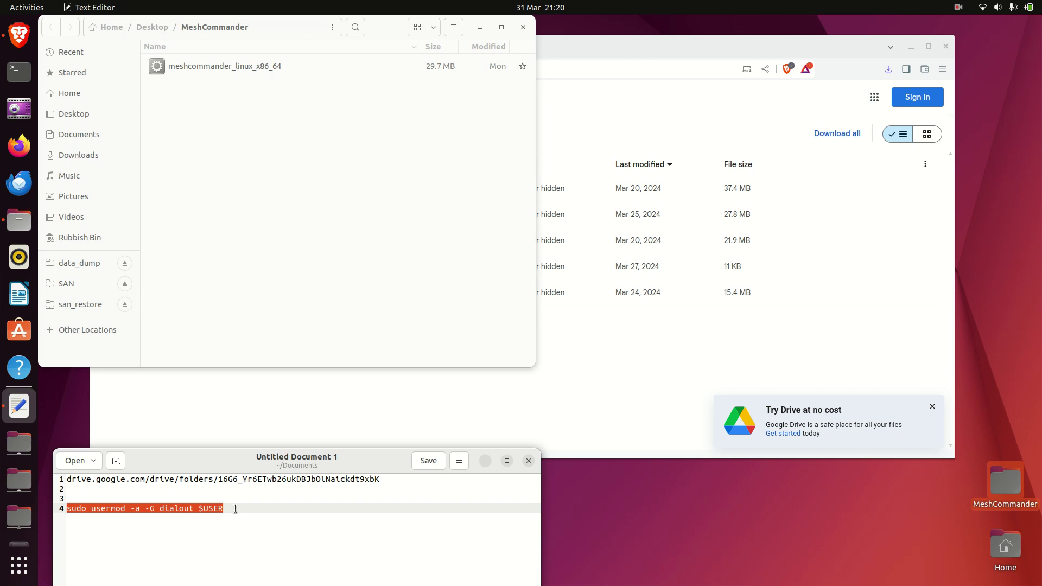
drag(360, 463, 346, 487)
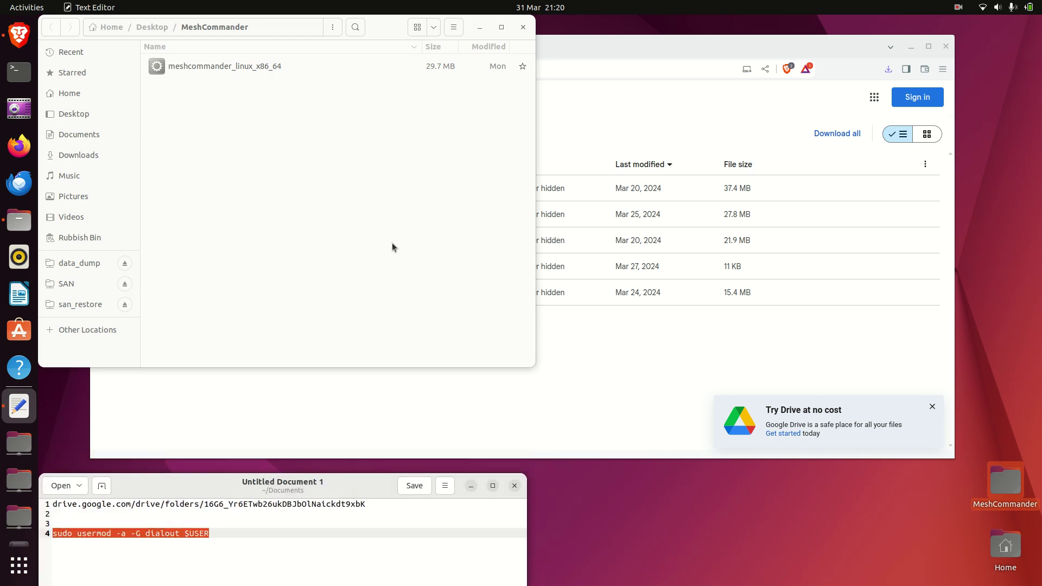
drag(386, 26, 474, 79)
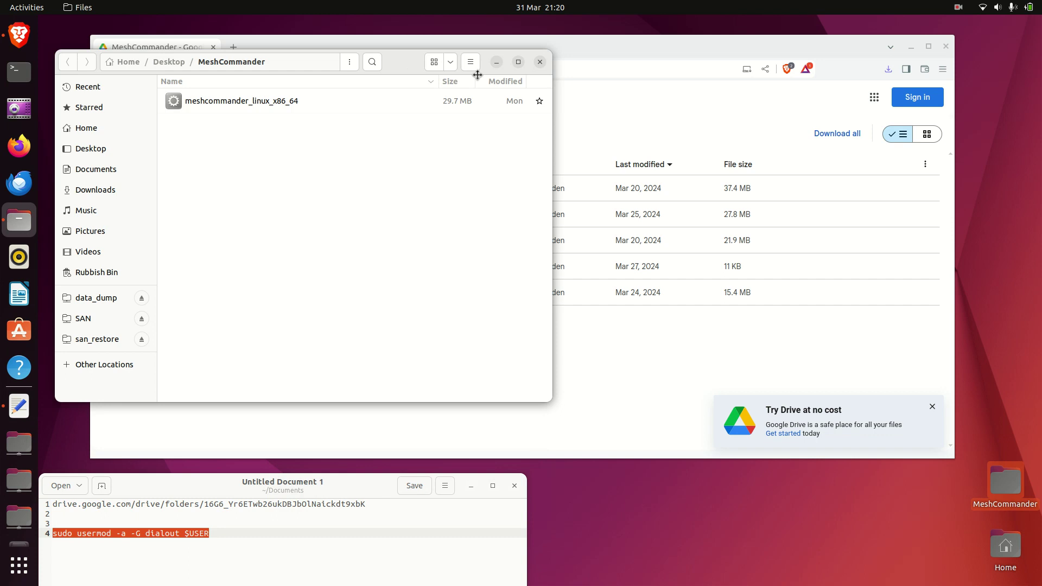
key(ctrl+alt+t)
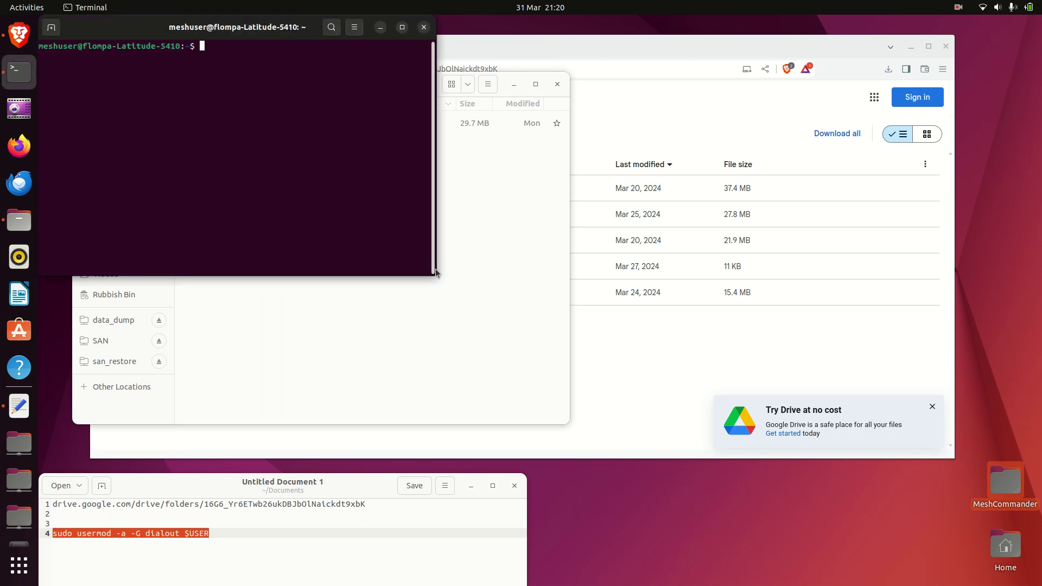
- Enlarge the terminal, change into Desktop/MeshCommander and list its contents
mouse_move(435, 275)
mouse_down()
mouse_move(895, 523)
mouse_move(899, 491)
mouse_up()
text(cd De)
key(Tab)
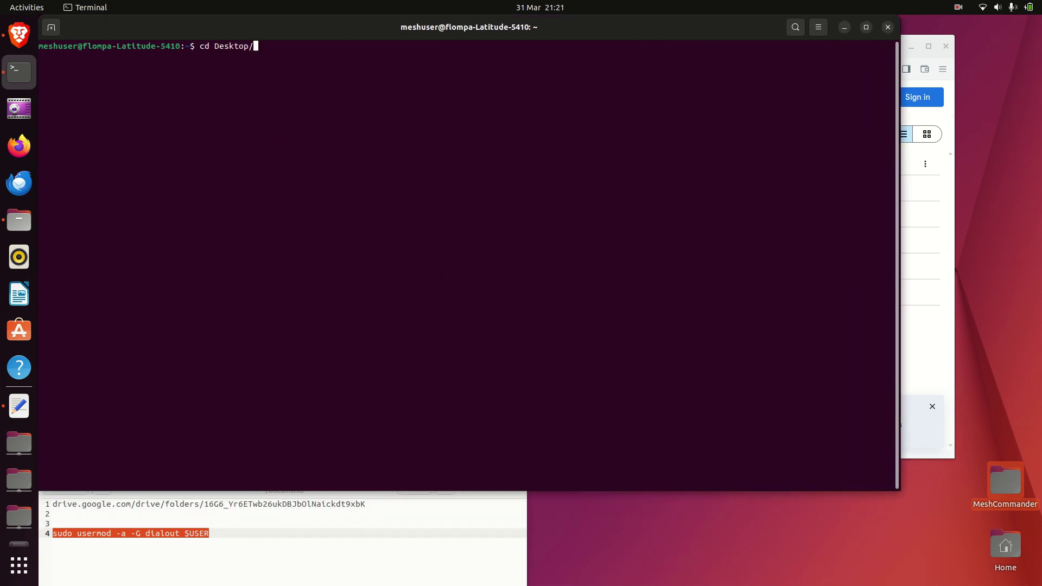
text(M)
key(Tab)
key(Return)
text(ls)
key(Return)
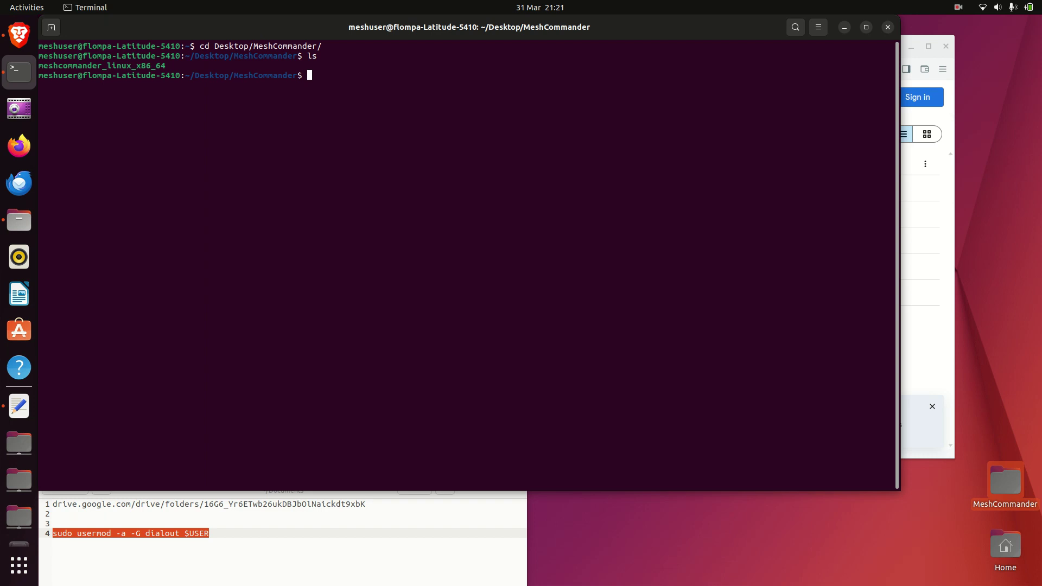
- Launch ./meshcommander_linux_x86_64 so it starts logging mesh nodes
text(./)
key(Tab)
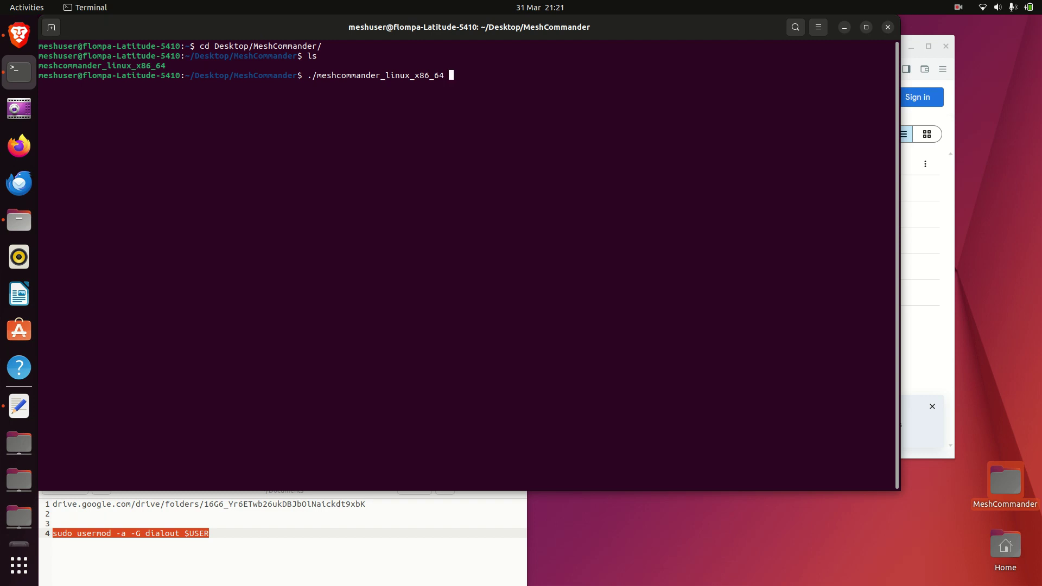
key(Return)
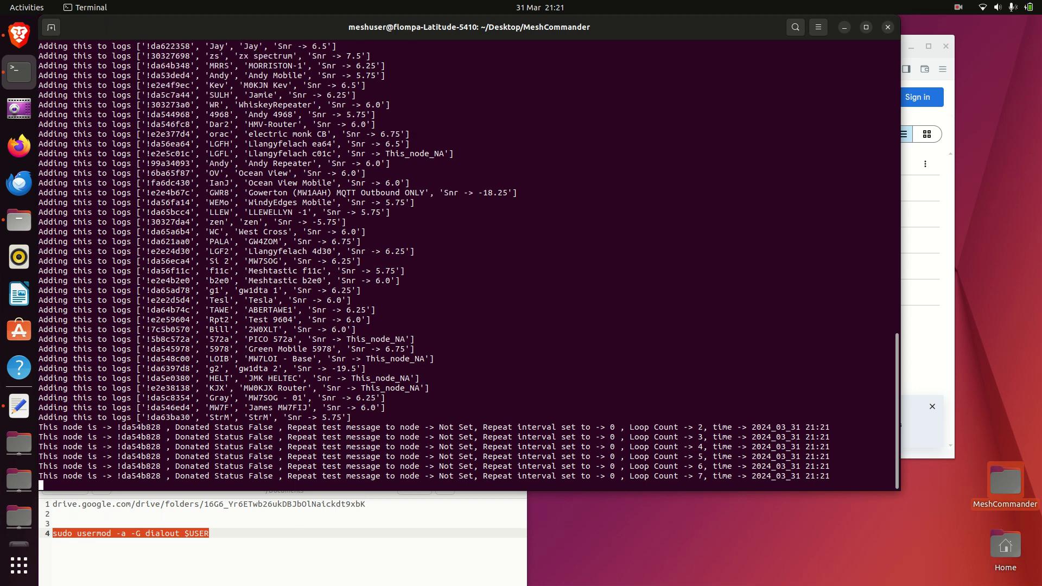
- Open the MeshCommander desktop folder in Files while the program keeps running
double_click(1003, 486)
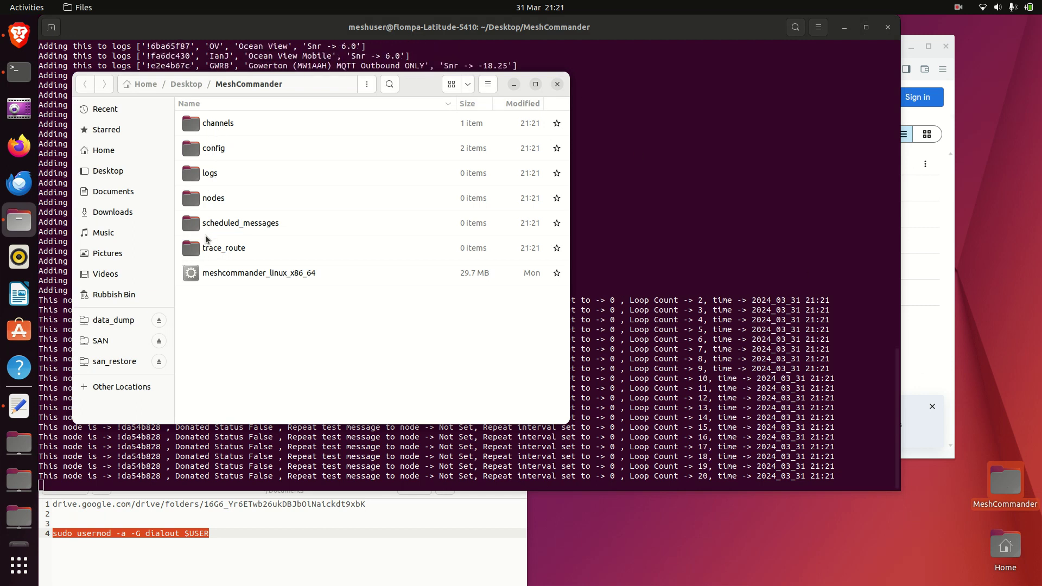
- Look inside the channels folder, then return to the MeshCommander folder
double_click(221, 128)
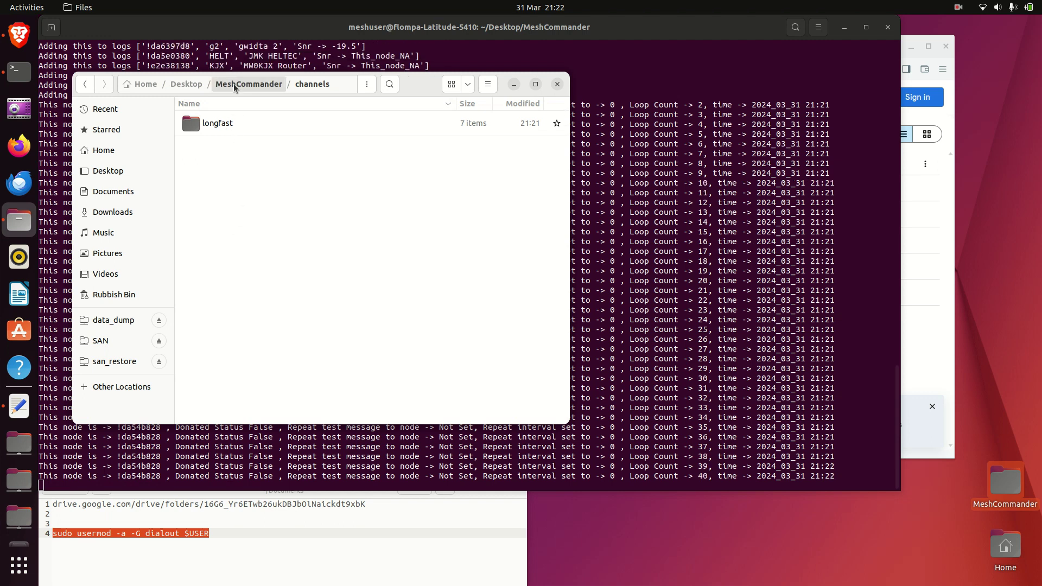
click(248, 83)
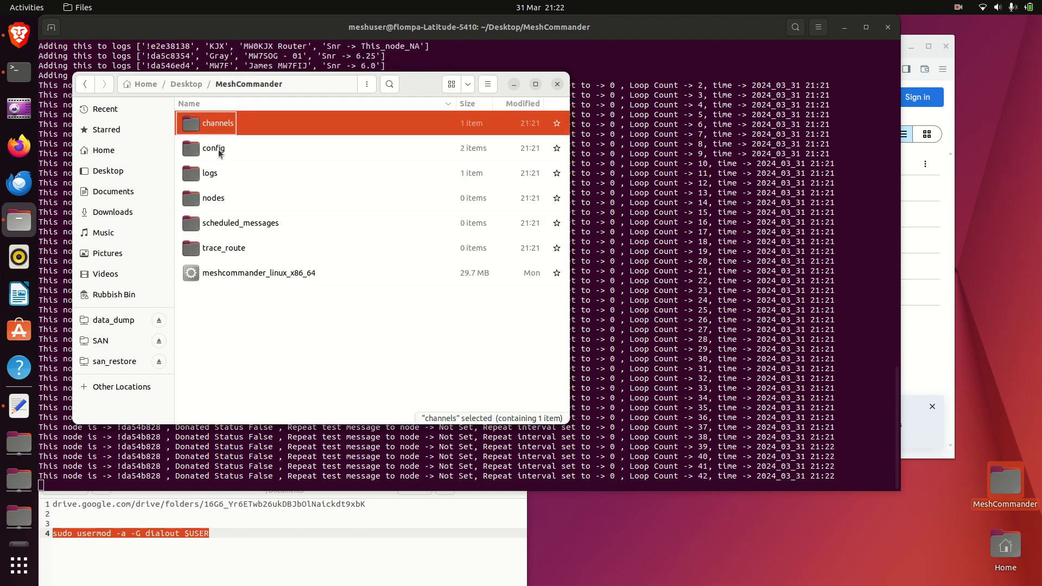
- View discovered_nodes.txt in the logs folder, then close it and return to MeshCommander
double_click(212, 173)
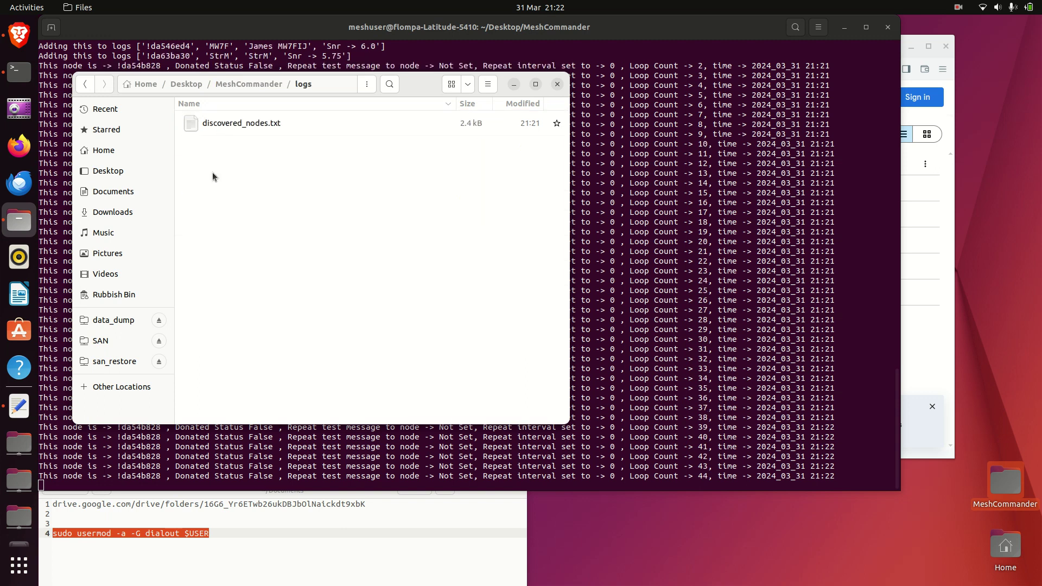
double_click(246, 124)
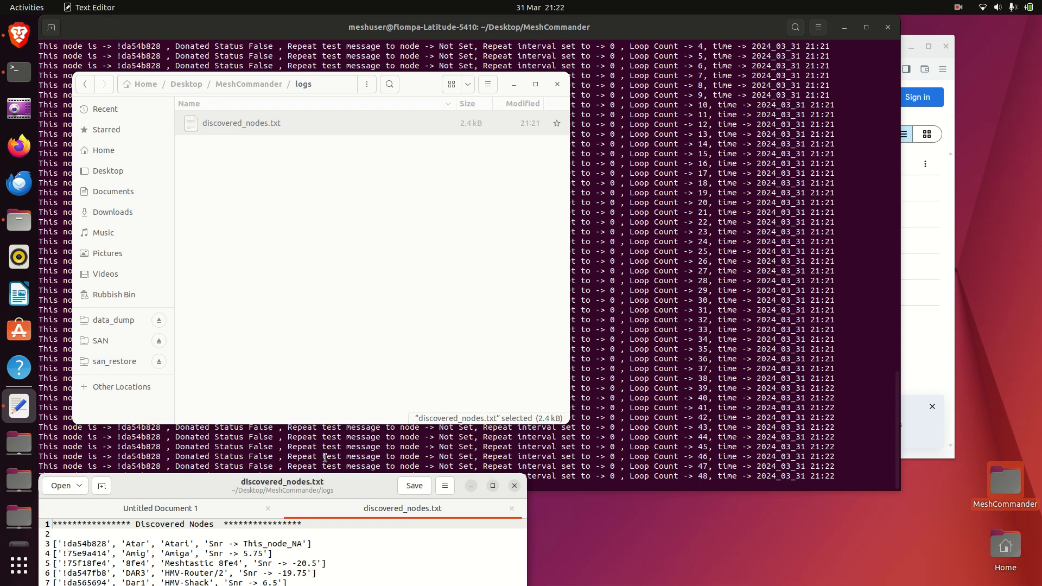
mouse_move(325, 484)
mouse_down()
mouse_move(339, 129)
mouse_move(340, 146)
mouse_up()
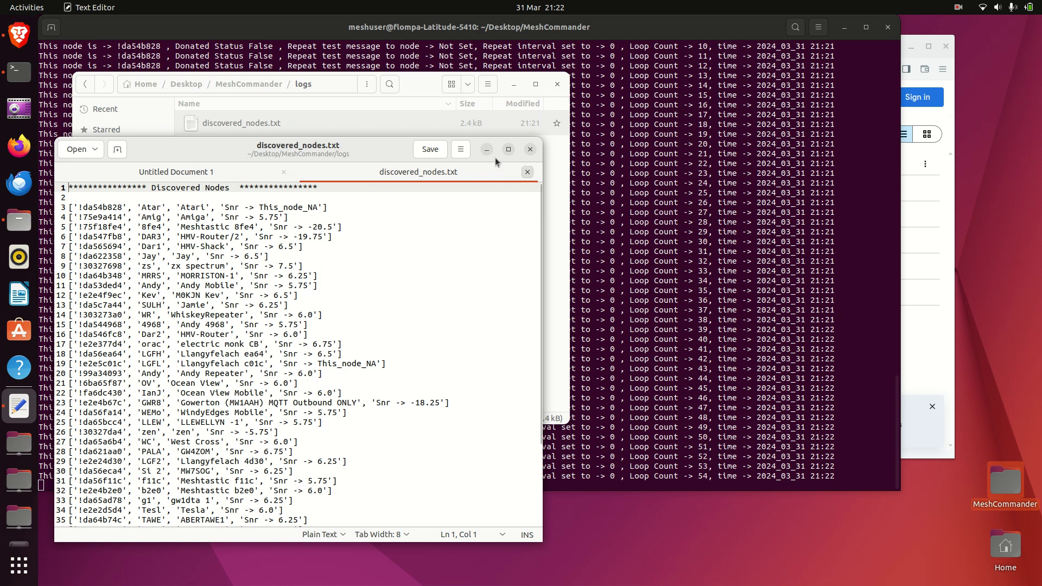
click(527, 171)
drag(392, 148, 379, 388)
click(352, 242)
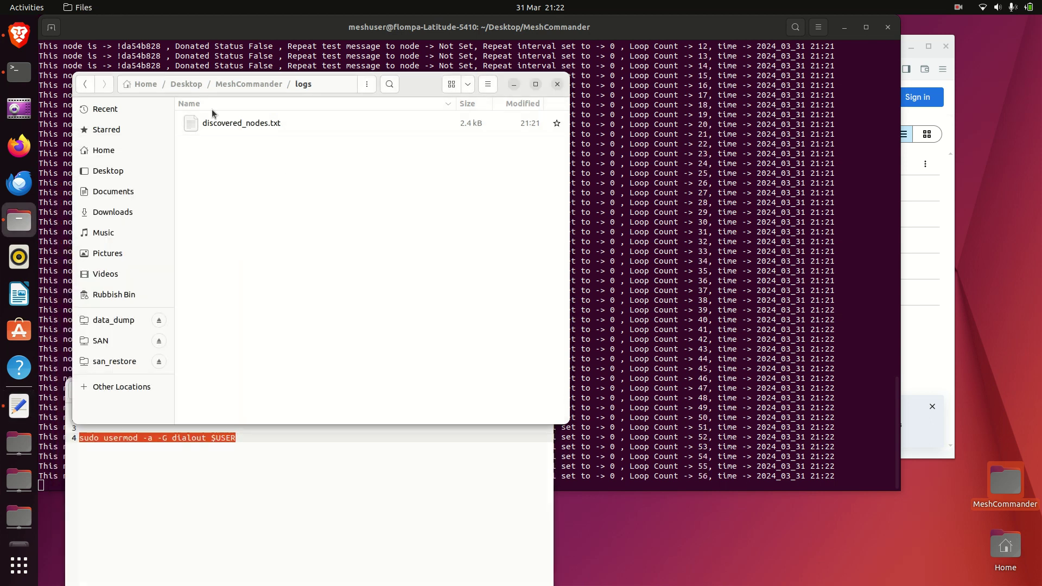
click(234, 83)
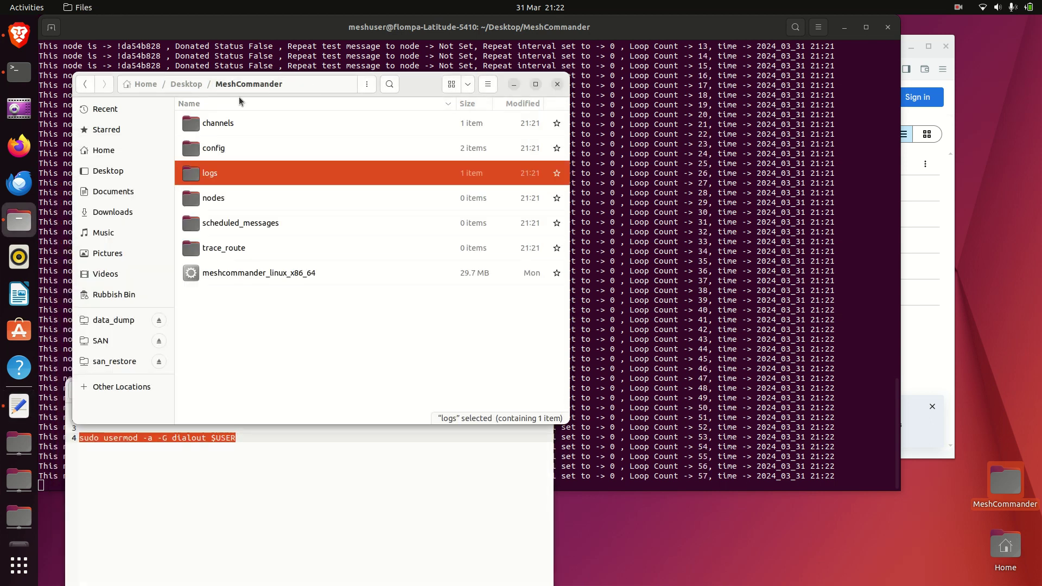
- Check that the nodes folder is empty and go back to MeshCommander
click(225, 199)
double_click(236, 198)
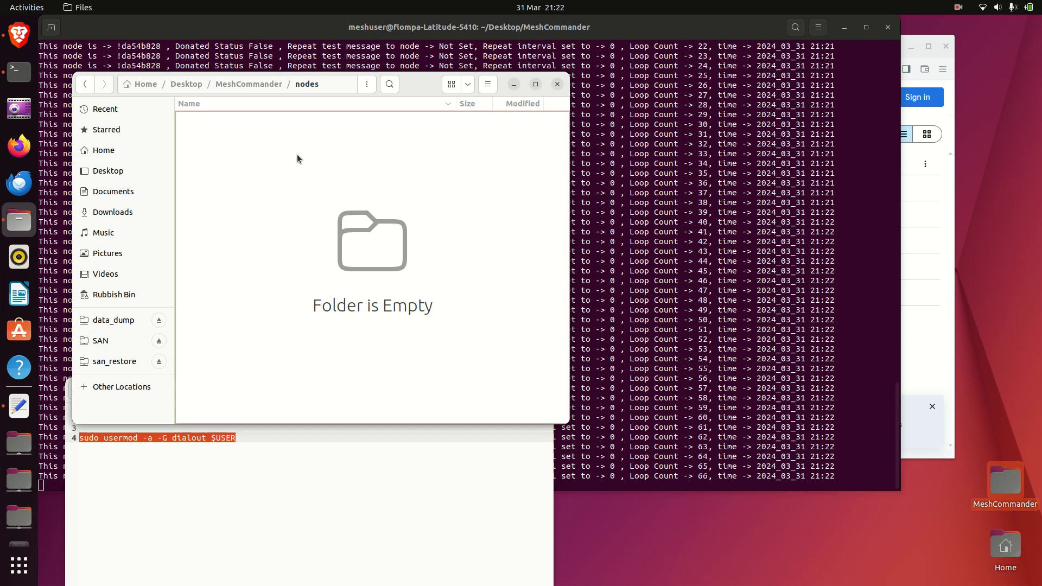
click(240, 85)
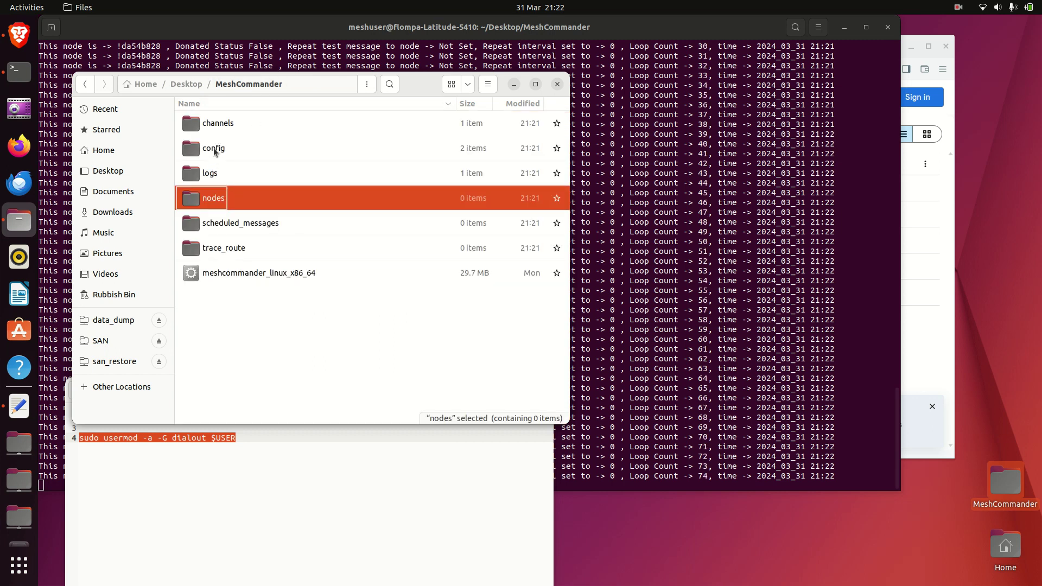
- Open config/custom_commands.txt in Text Editor to show its twelve commands, including #test
double_click(214, 149)
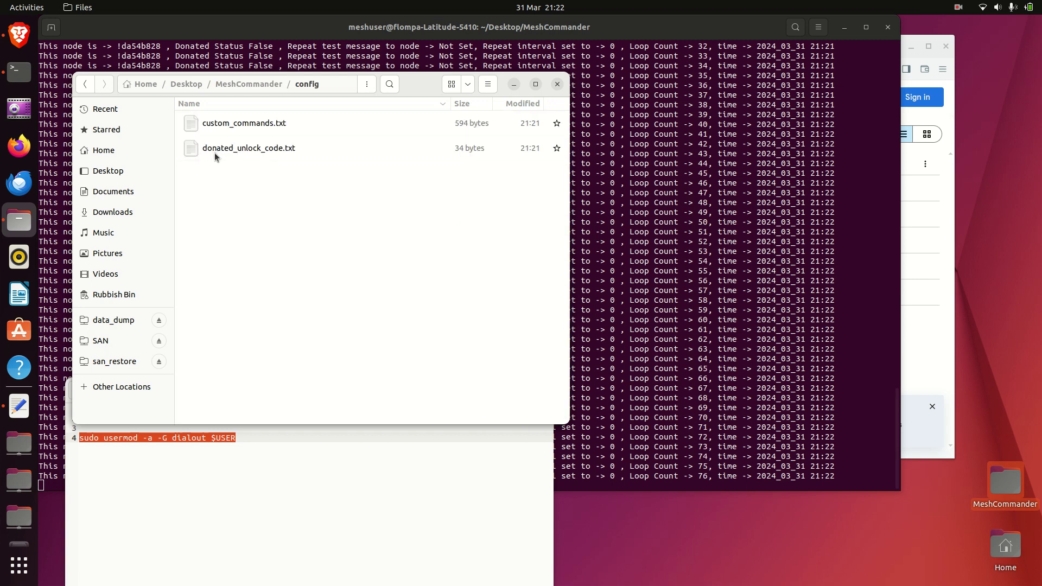
double_click(243, 124)
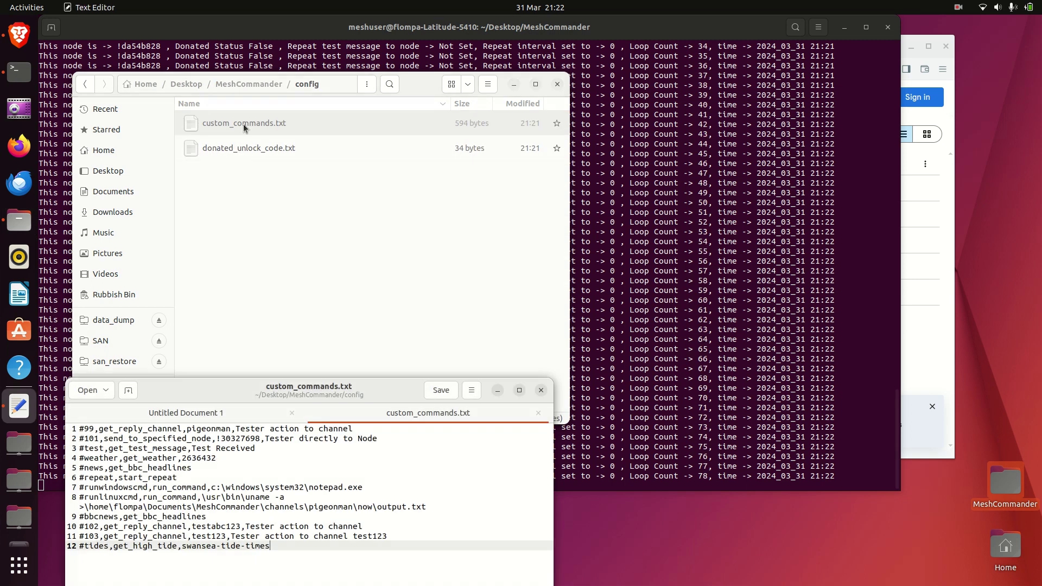
drag(352, 392, 361, 160)
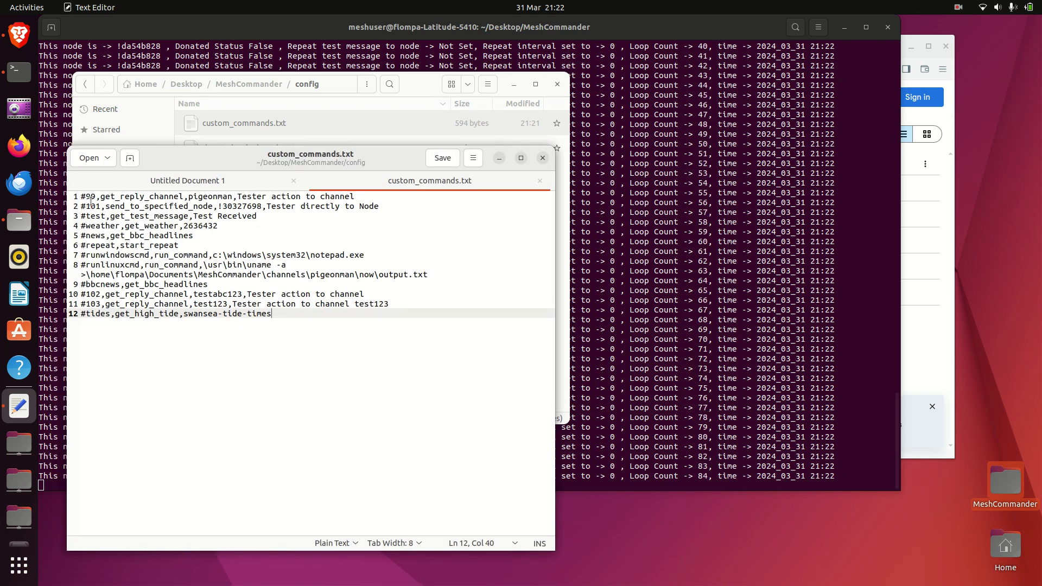
drag(96, 197, 81, 198)
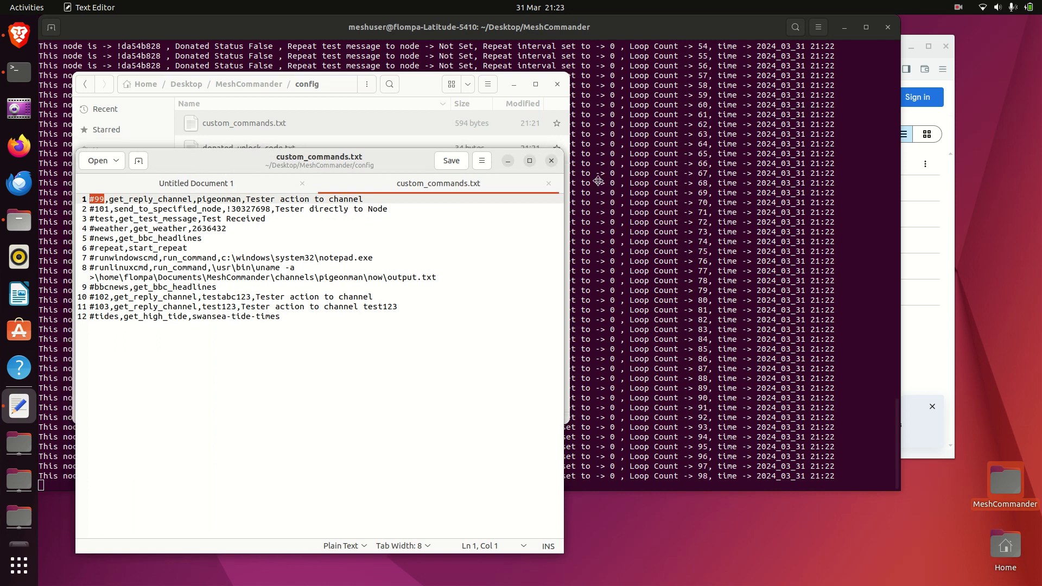
drag(203, 168, 579, 177)
- Hide Files and move the editor aside to reveal MeshCommander's incoming #test message (loop 130)
click(514, 85)
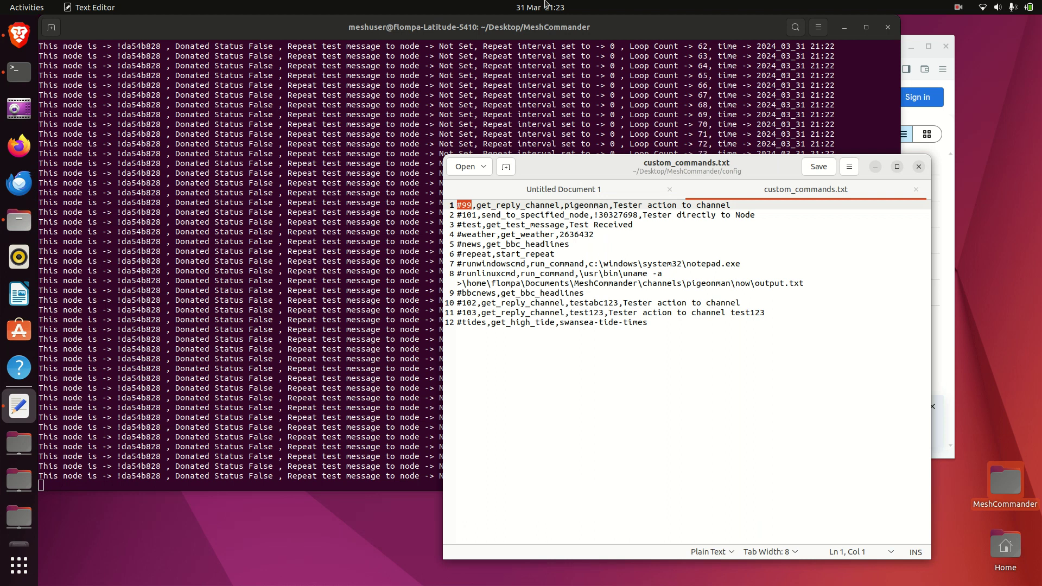
mouse_move(625, 170)
mouse_down()
mouse_move(733, 192)
mouse_move(899, 191)
mouse_up()
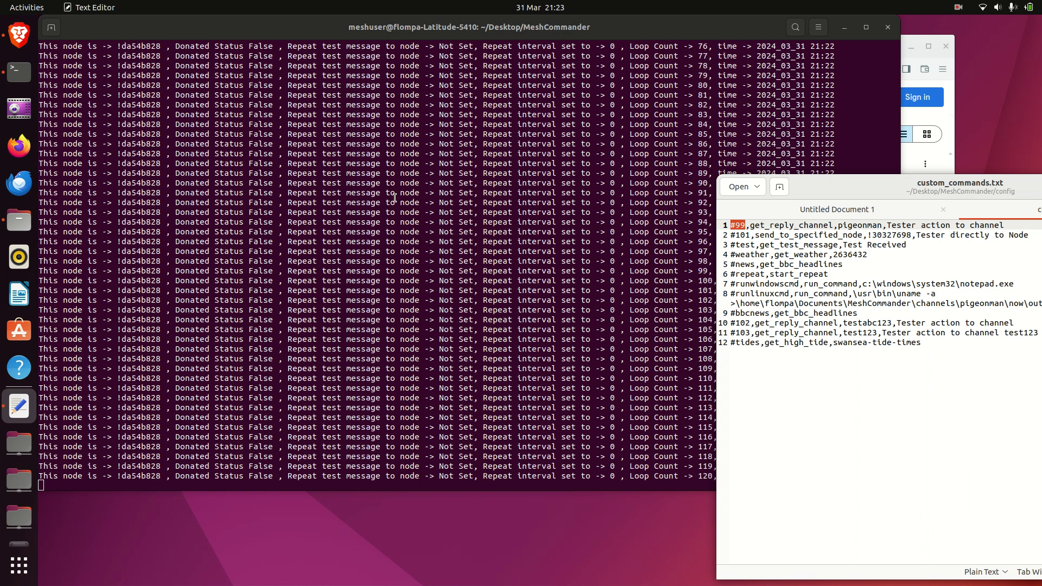
click(393, 35)
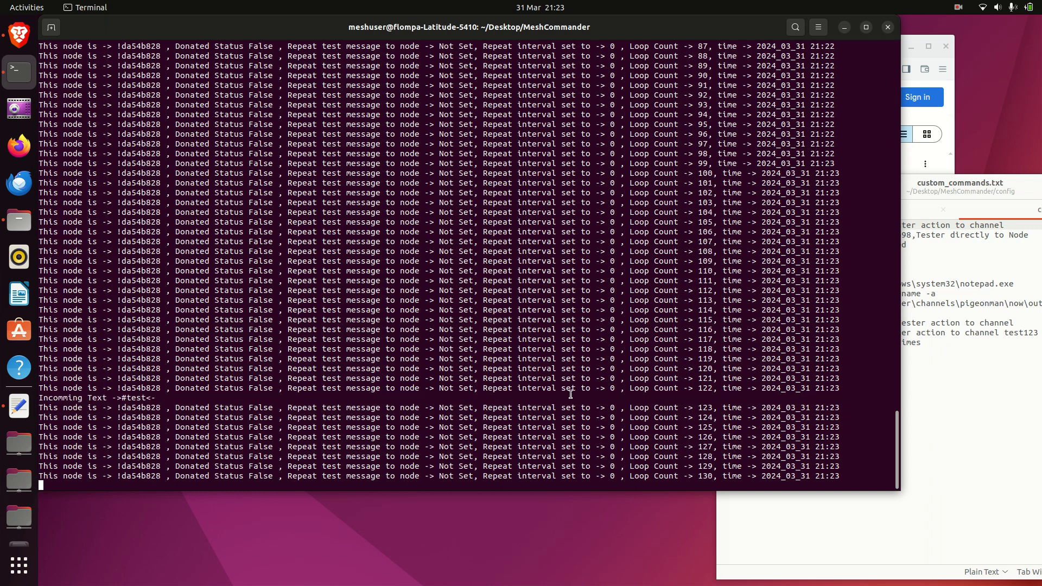
- Shift the editor left and select the #test → get_test_message line and its 'Test Received' reply
drag(955, 191, 698, 186)
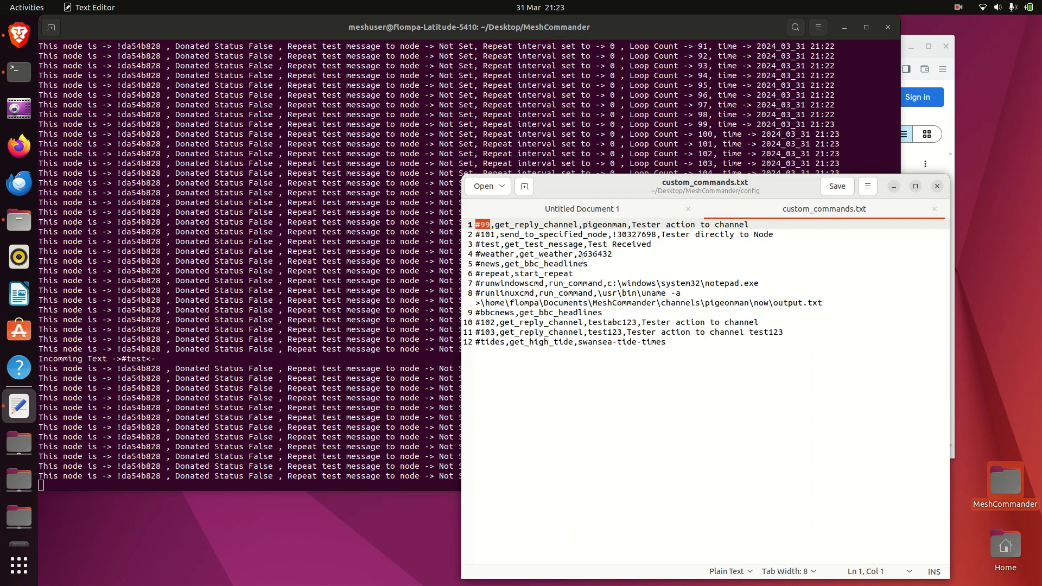
drag(475, 243, 662, 243)
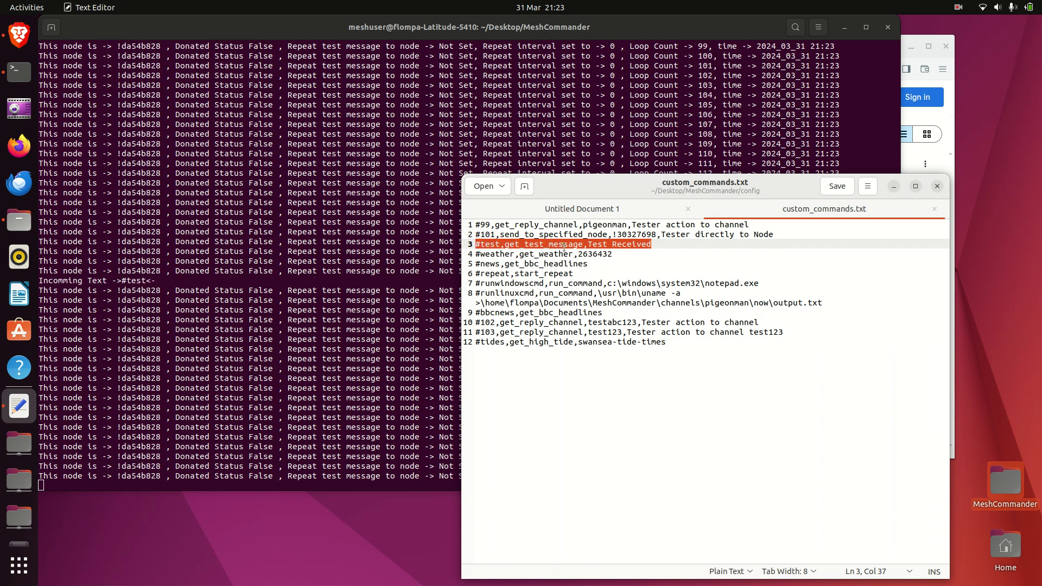
drag(590, 244, 653, 246)
key(shift+Right)
key(shift+Right)
key(shift+Right)
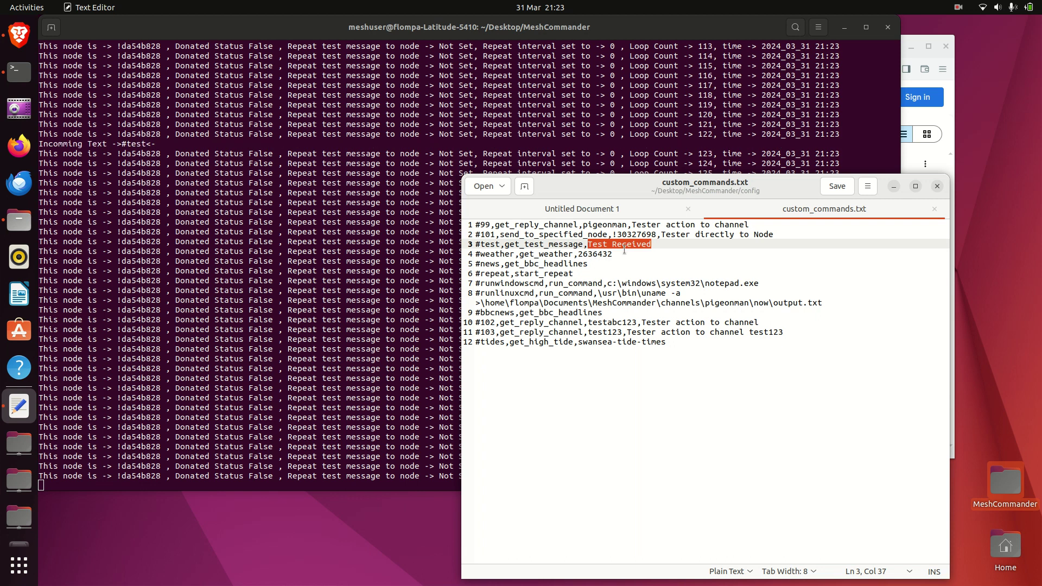
- Rearrange the windows and open MeshCommander > logs, showing the new longfast channel logfile
click(322, 262)
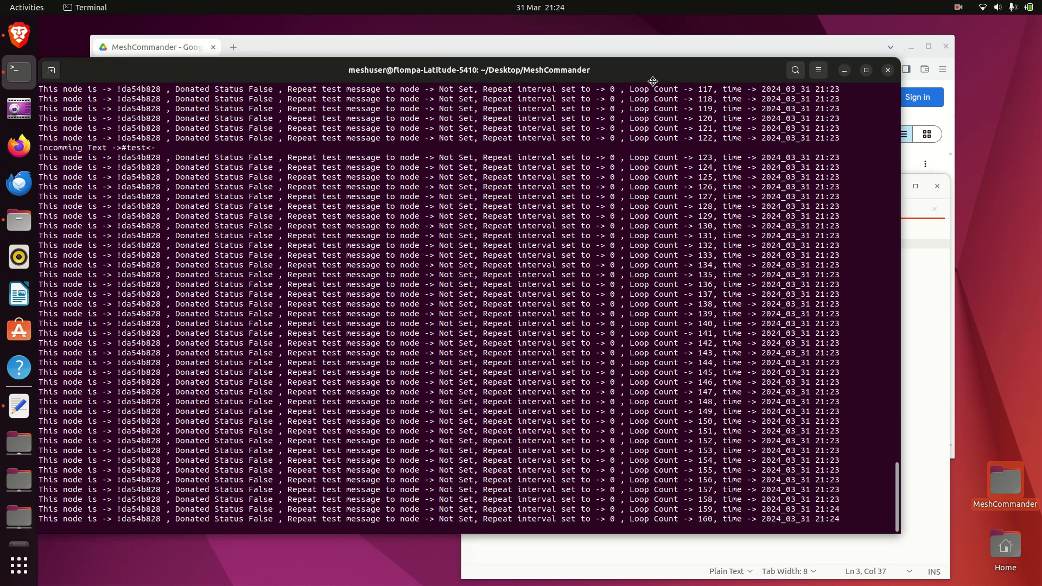
drag(666, 37, 655, 85)
click(487, 41)
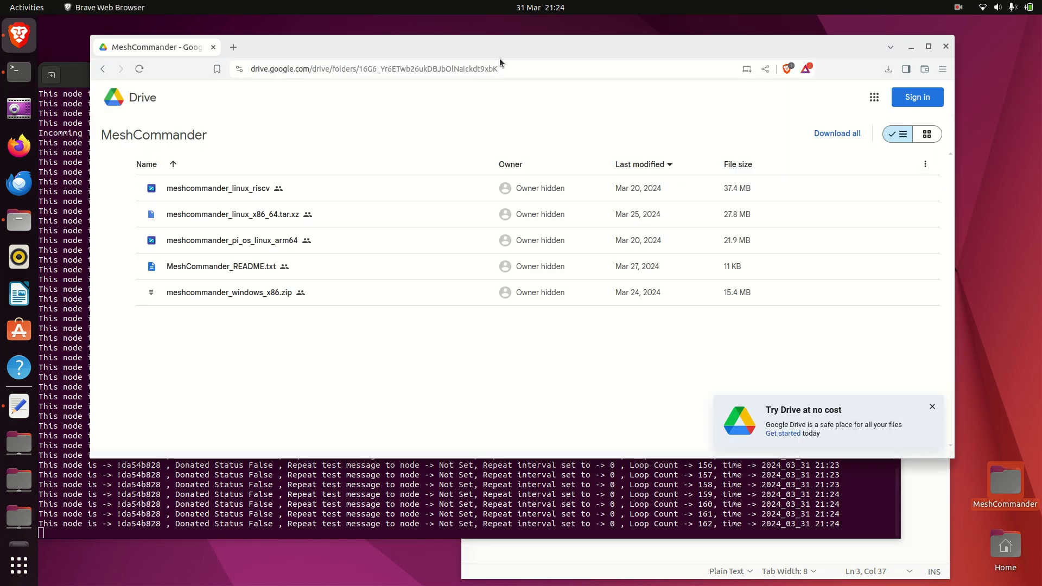
click(929, 522)
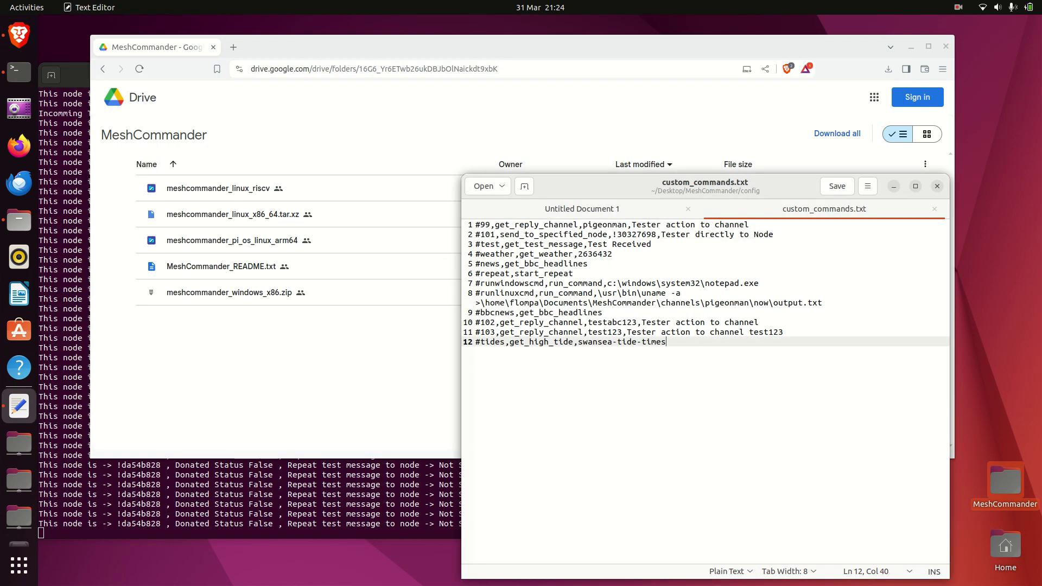
double_click(1009, 478)
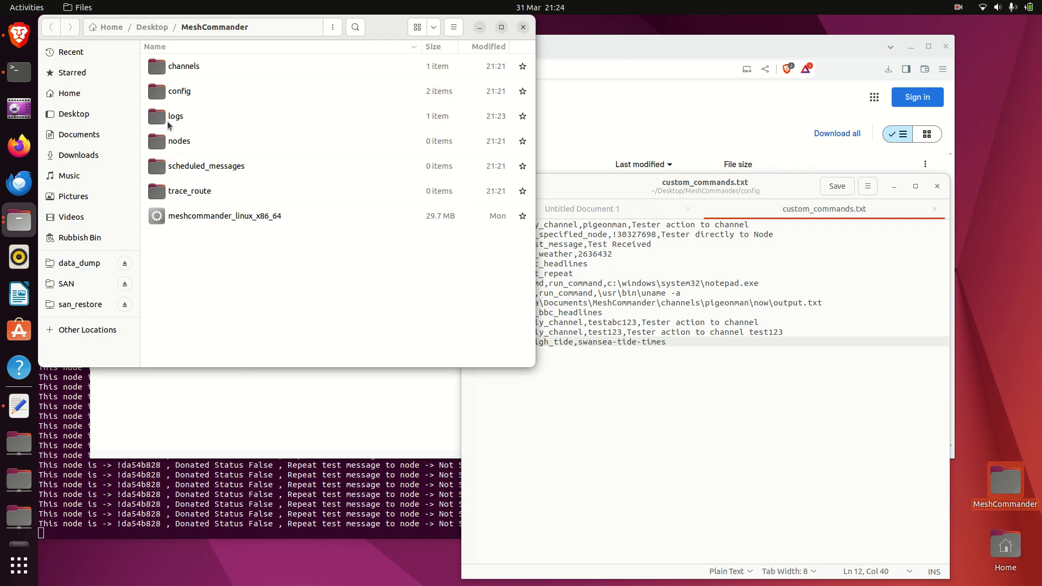
double_click(169, 120)
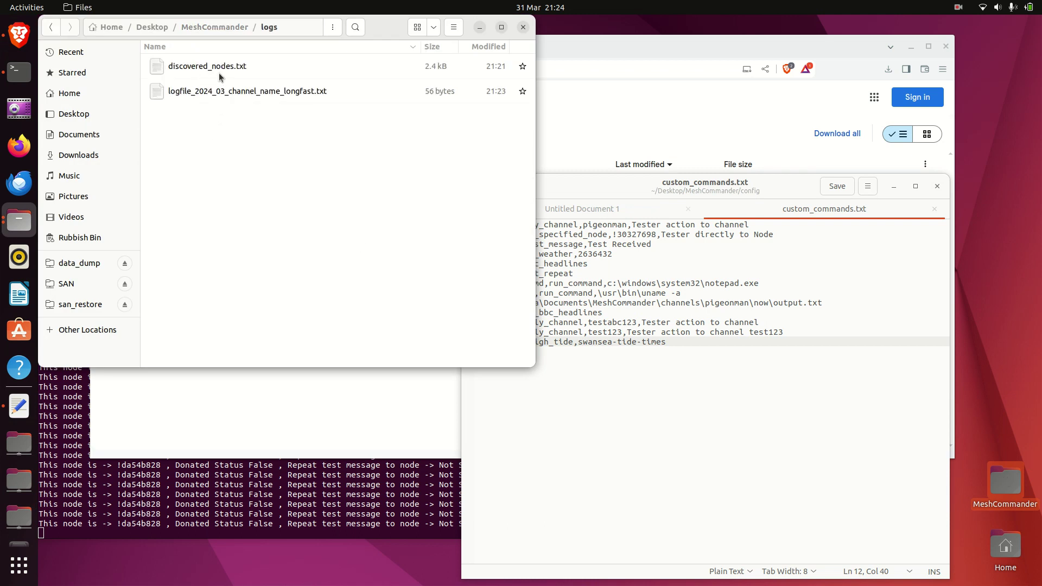
- Open logfile_2024_03_channel_name_longfast.txt and highlight sender !30327698 and the #test message
double_click(272, 90)
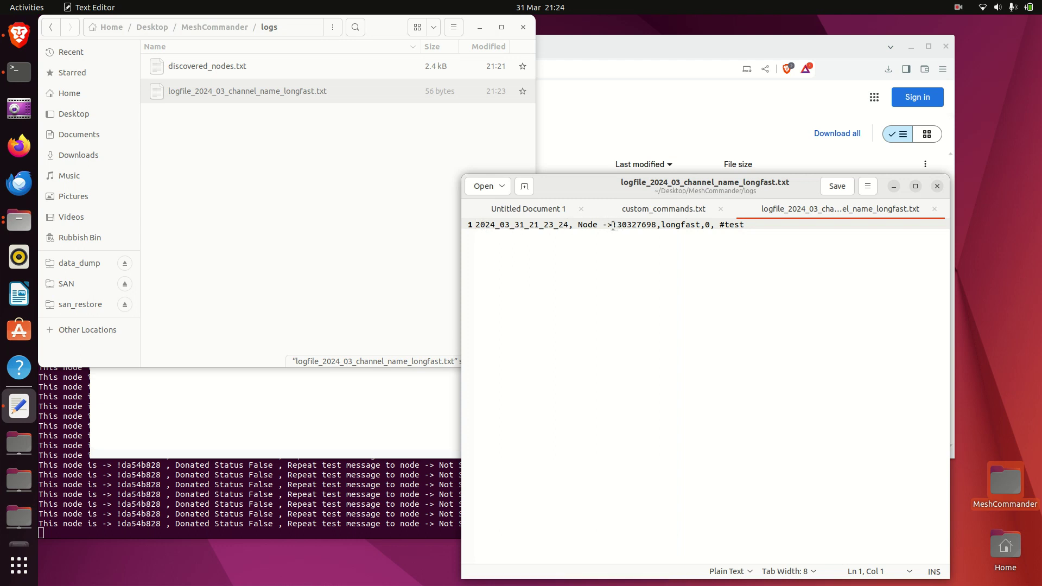
drag(612, 226, 657, 227)
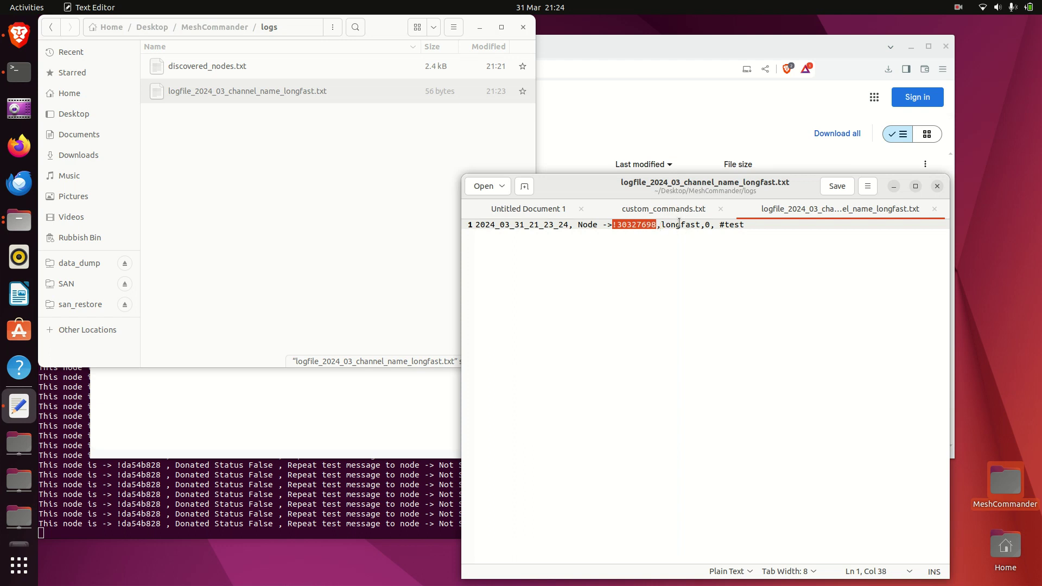
drag(719, 225, 746, 224)
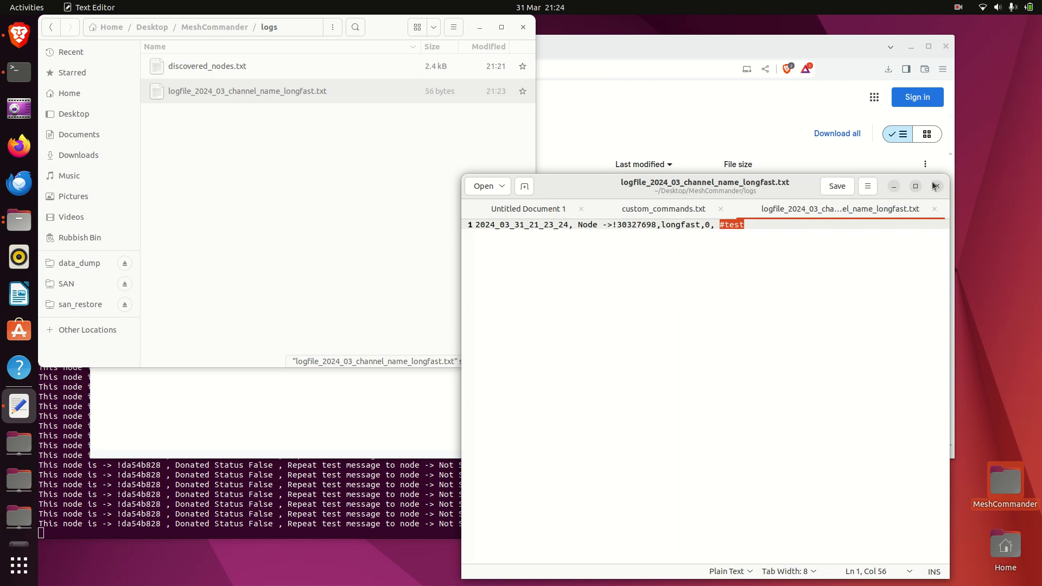
- Raise and reposition the Terminal showing MeshCommander still logging, now at loop count 200
click(366, 483)
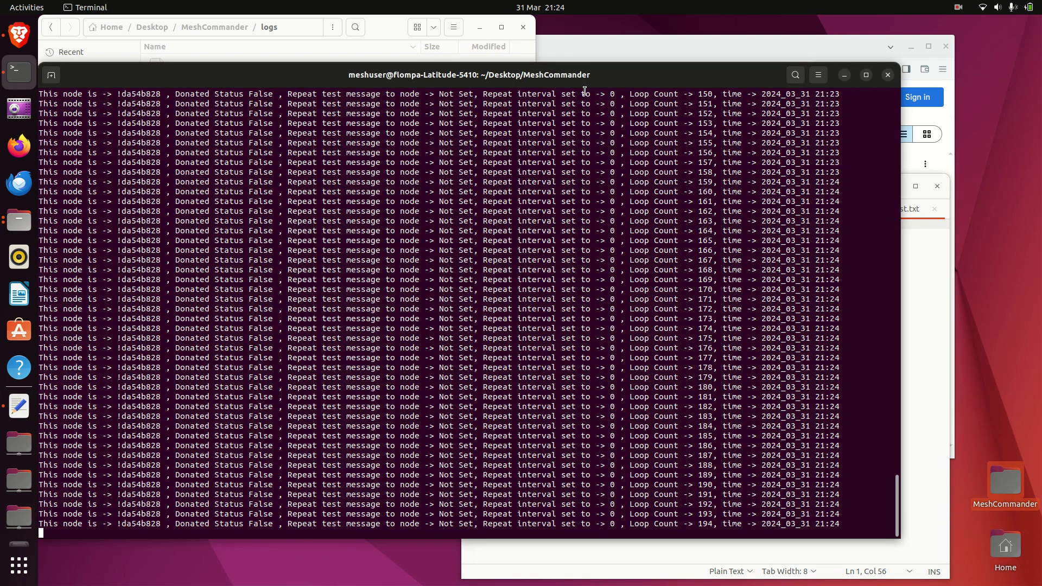
drag(594, 84, 643, 74)
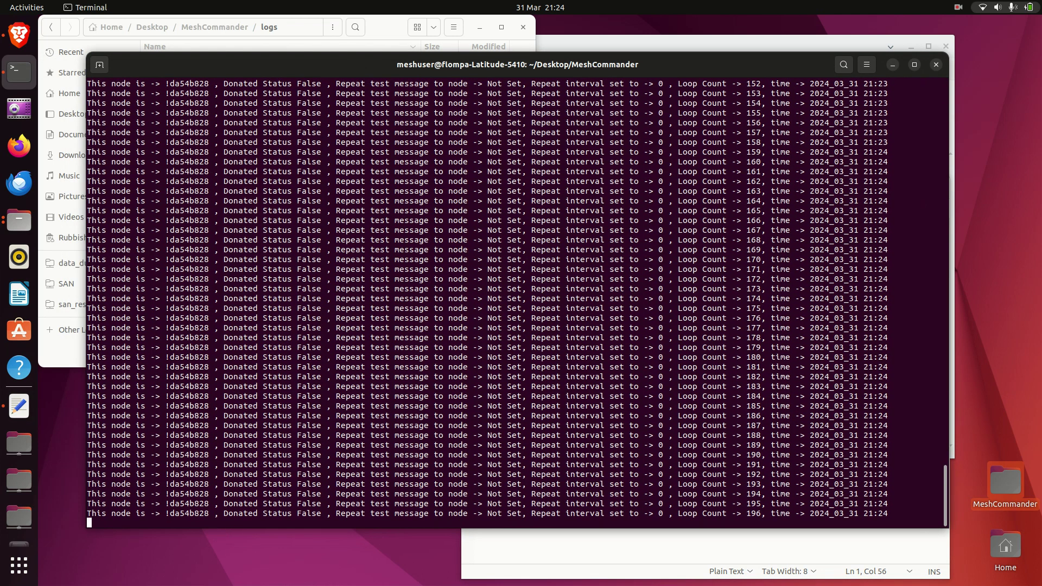
click(1001, 5)
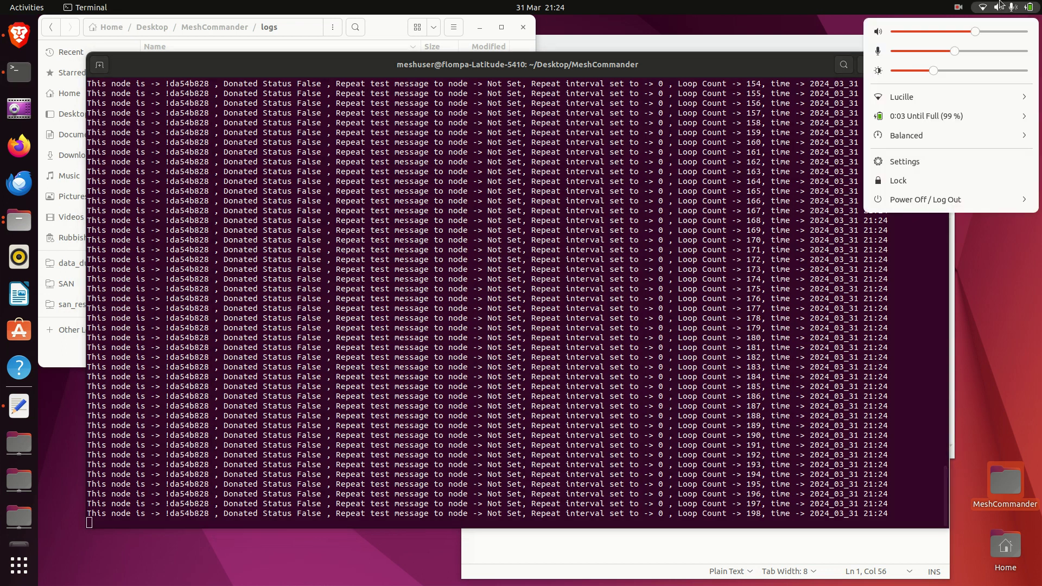
click(964, 4)
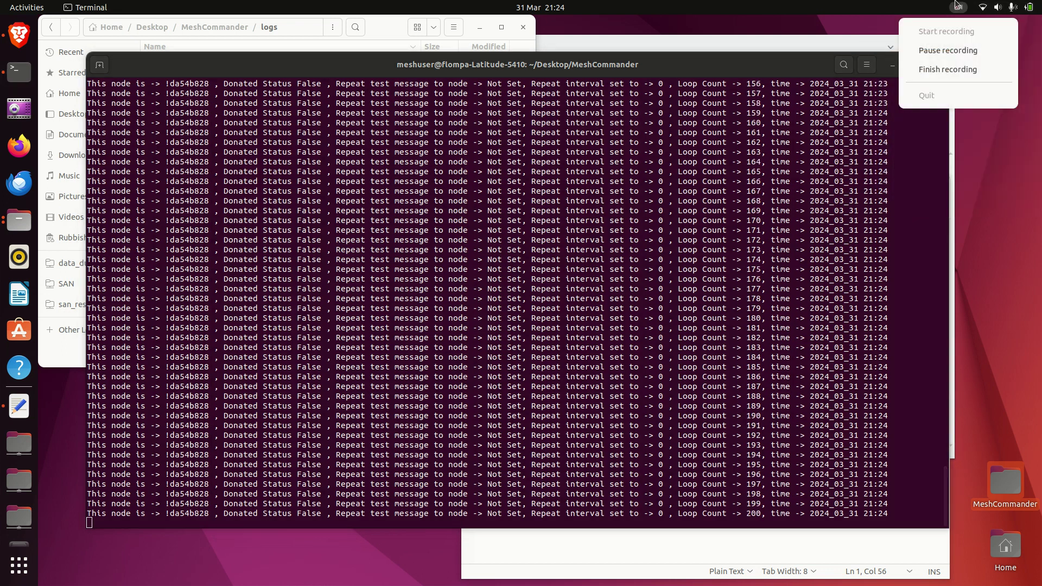